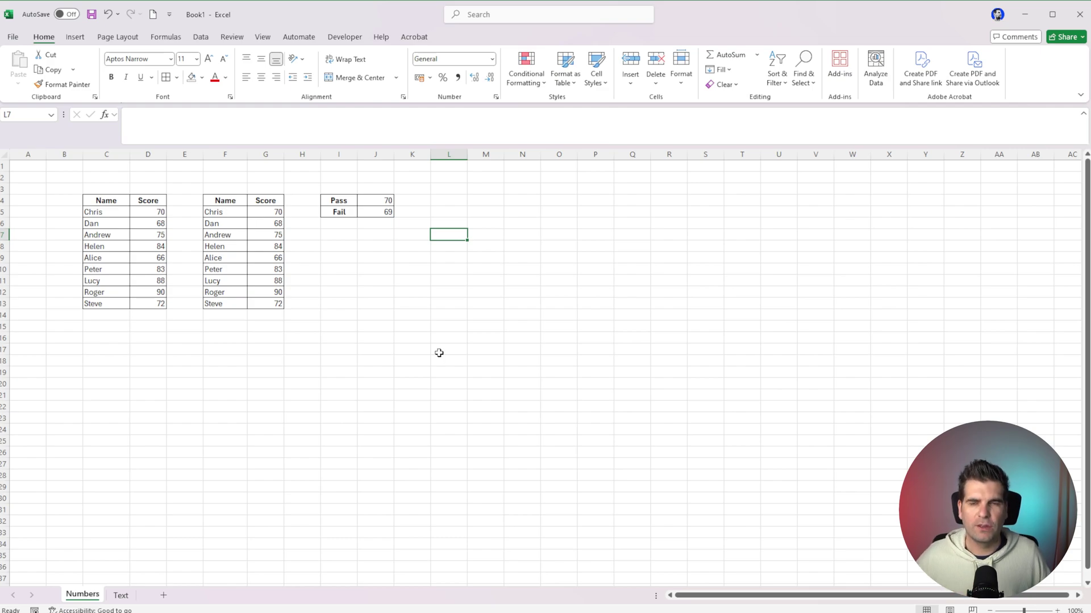
Step: Look over the first table's names and scores and the Pass and Fail threshold cells
{"action": "left_click", "coordinate": [462, 372]}
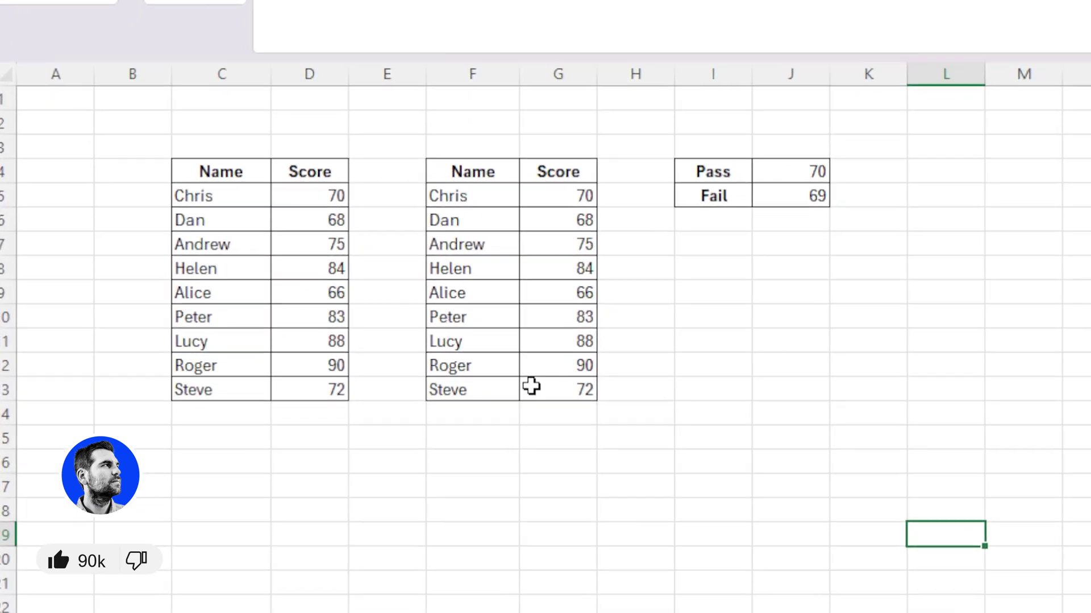
{"action": "left_click_drag", "start_coordinate": [231, 194], "coordinate": [246, 389]}
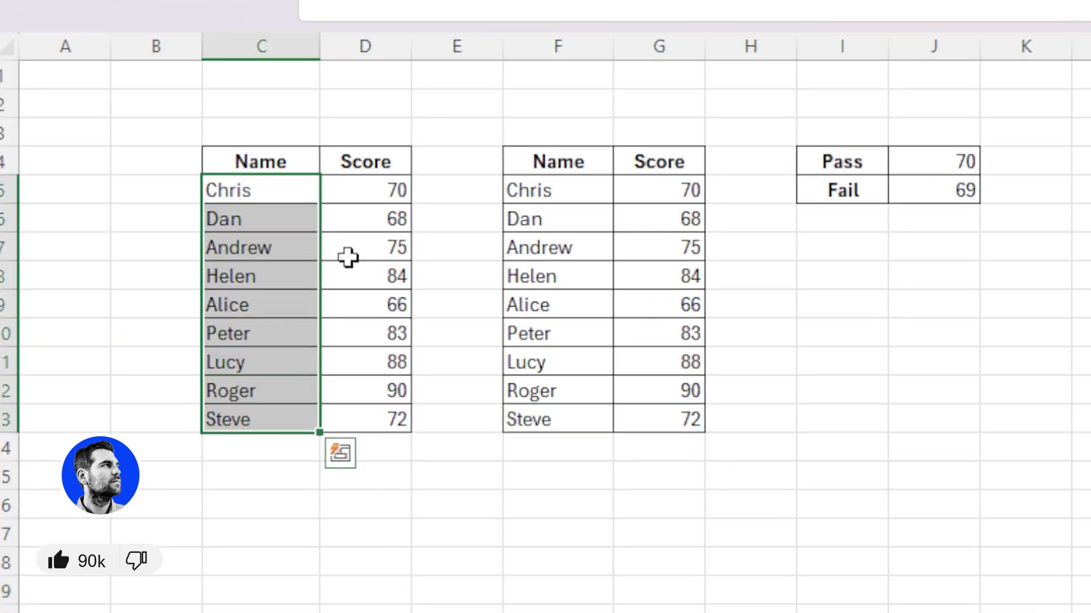
{"action": "left_click_drag", "start_coordinate": [365, 188], "coordinate": [394, 420]}
{"action": "left_click", "coordinate": [531, 539]}
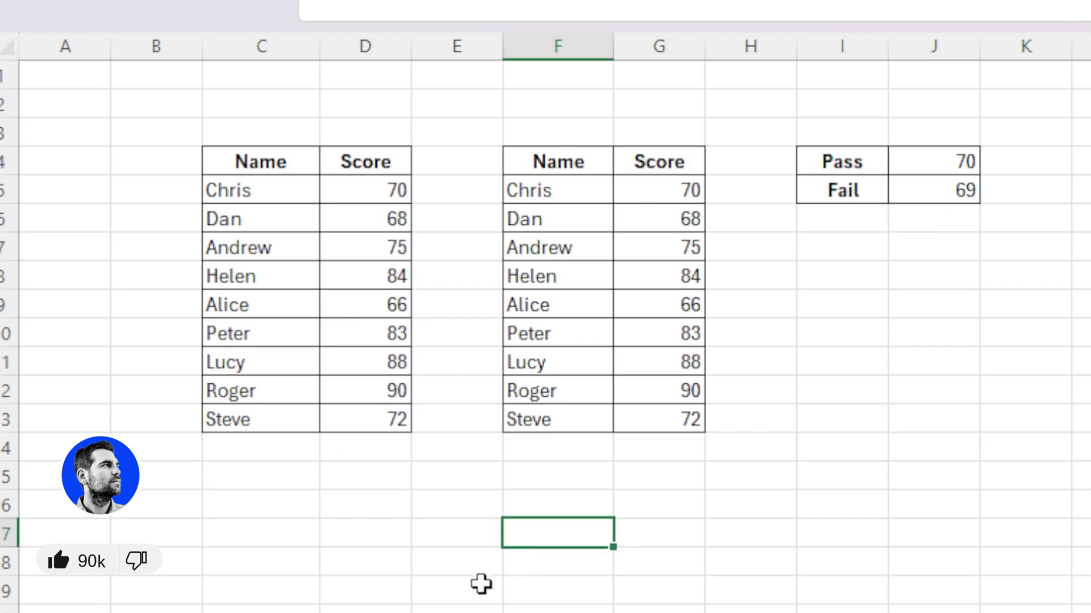
{"action": "left_click", "coordinate": [833, 162]}
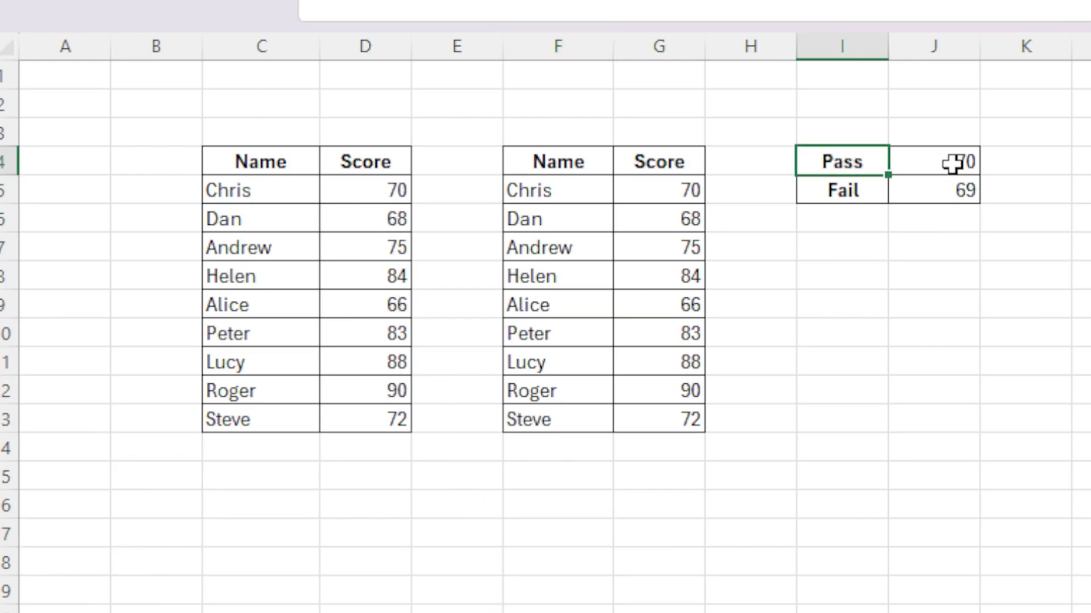
{"action": "left_click", "coordinate": [1074, 180]}
{"action": "left_click", "coordinate": [877, 195]}
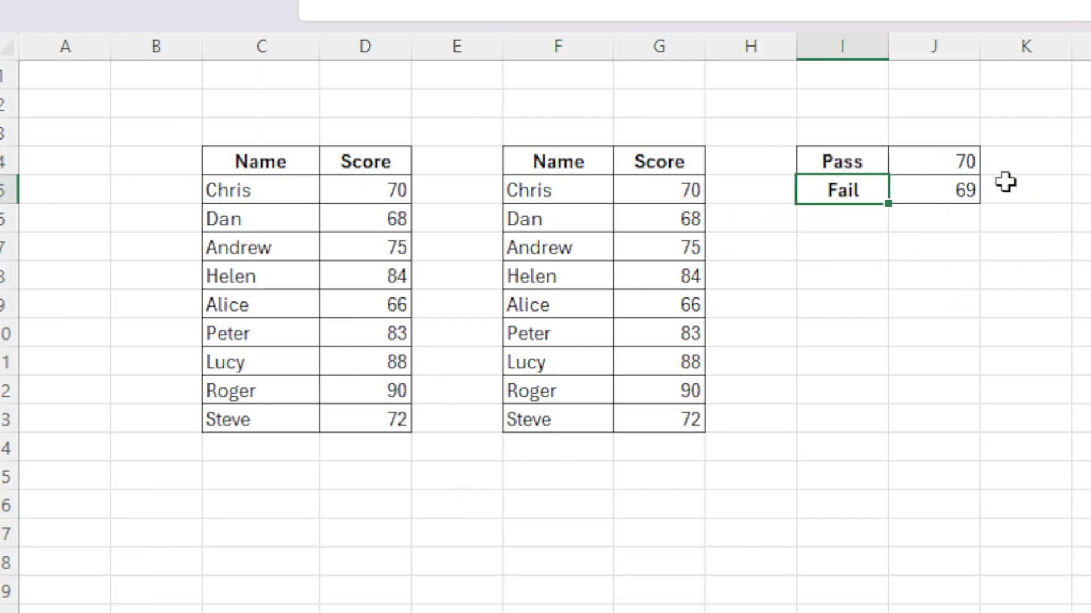
{"action": "left_click", "coordinate": [1001, 195]}
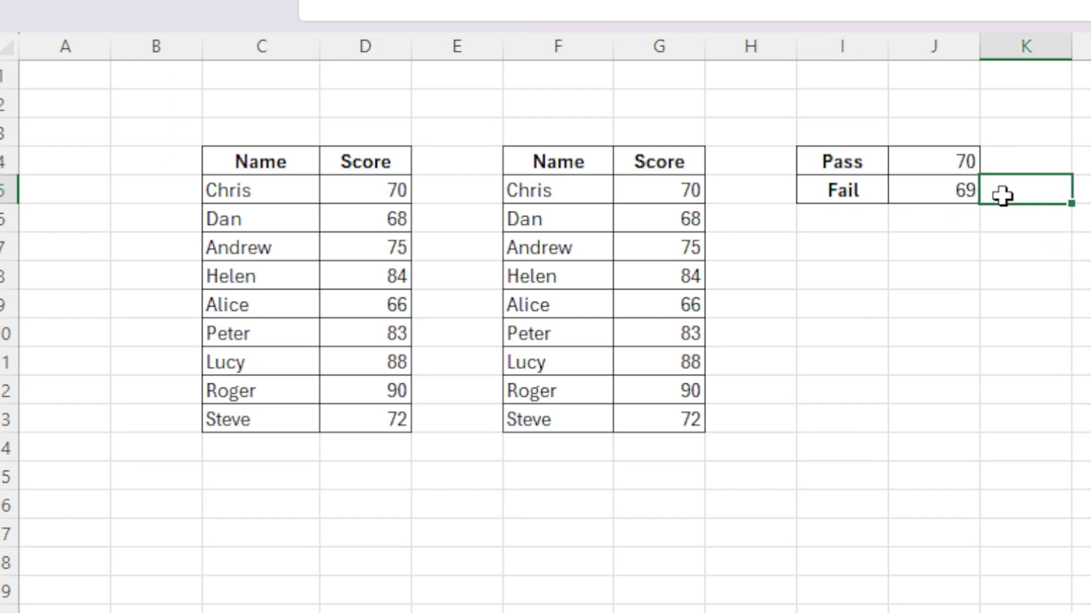
{"action": "left_click", "coordinate": [974, 499]}
Step: Give D5:D13 a Greater Than 70 rule with Green Fill with Dark Green Text
{"action": "left_click_drag", "start_coordinate": [365, 192], "coordinate": [382, 420]}
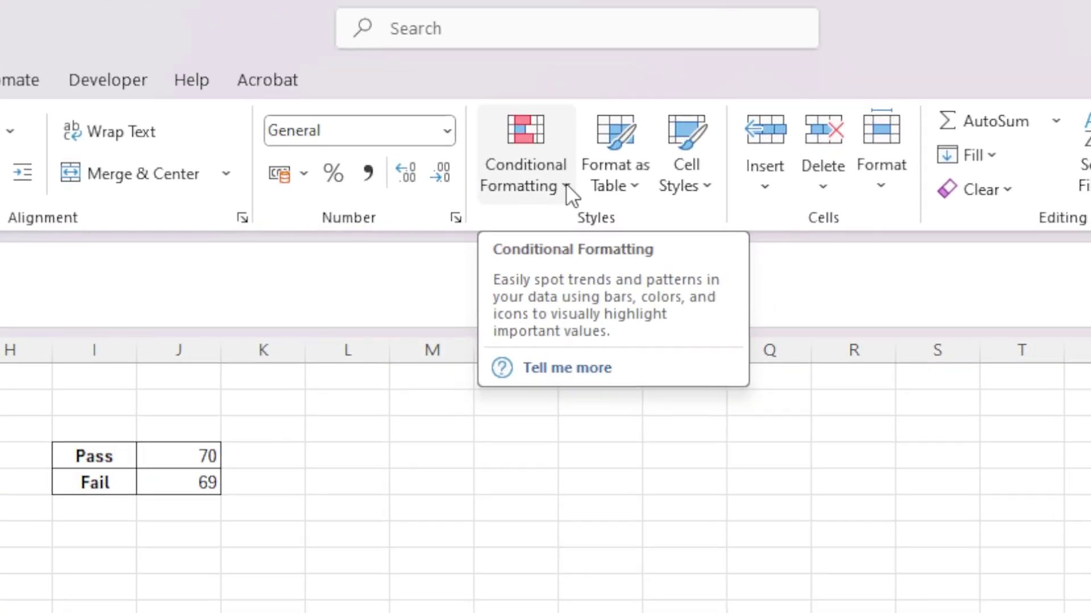
{"action": "left_click", "coordinate": [565, 185]}
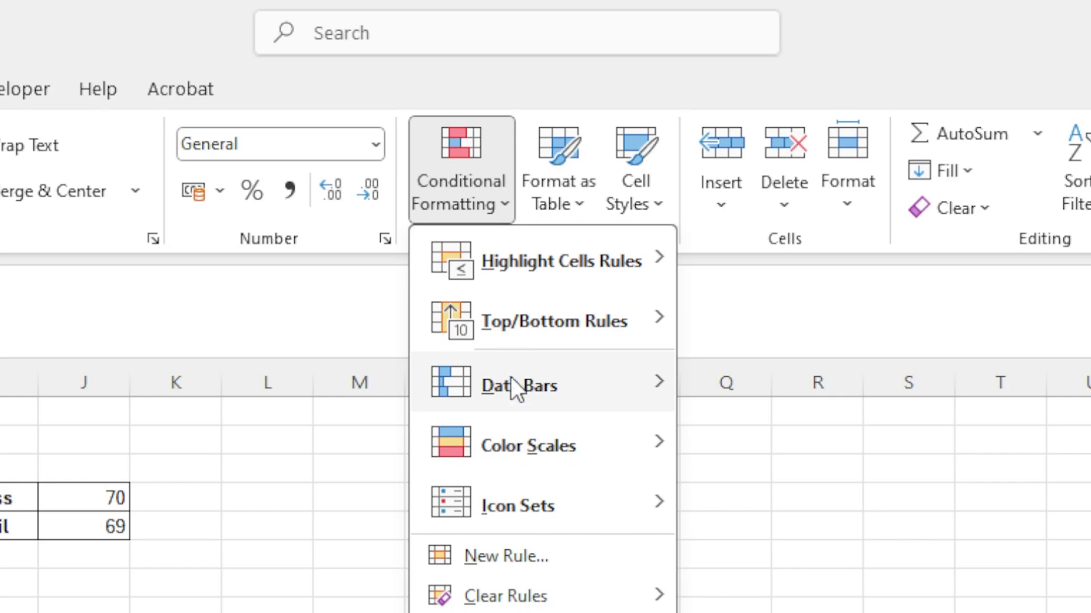
{"action": "mouse_move", "coordinate": [507, 261]}
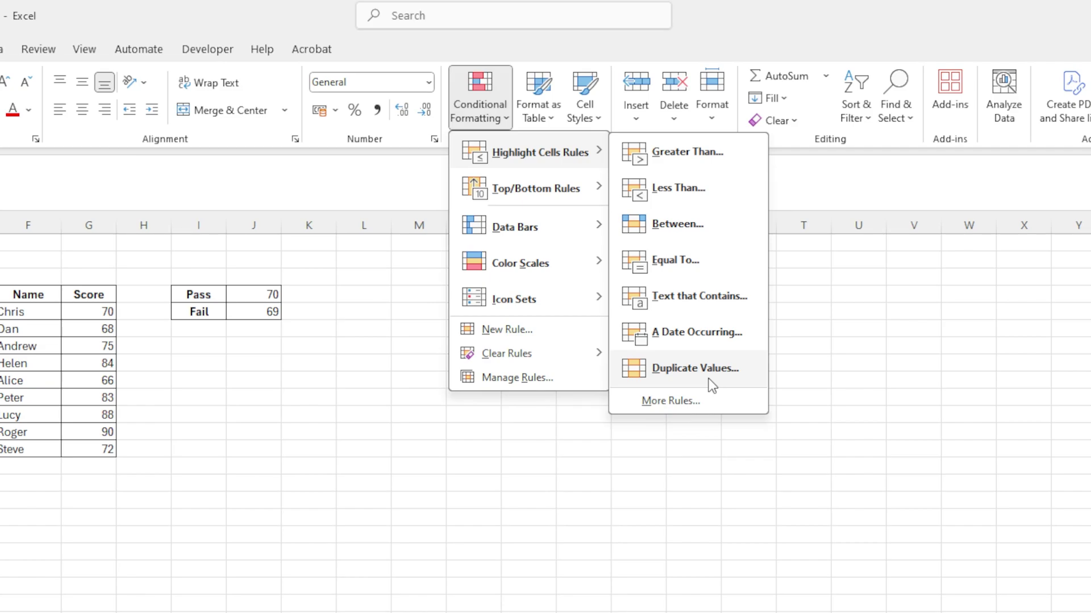
{"action": "left_click", "coordinate": [679, 152]}
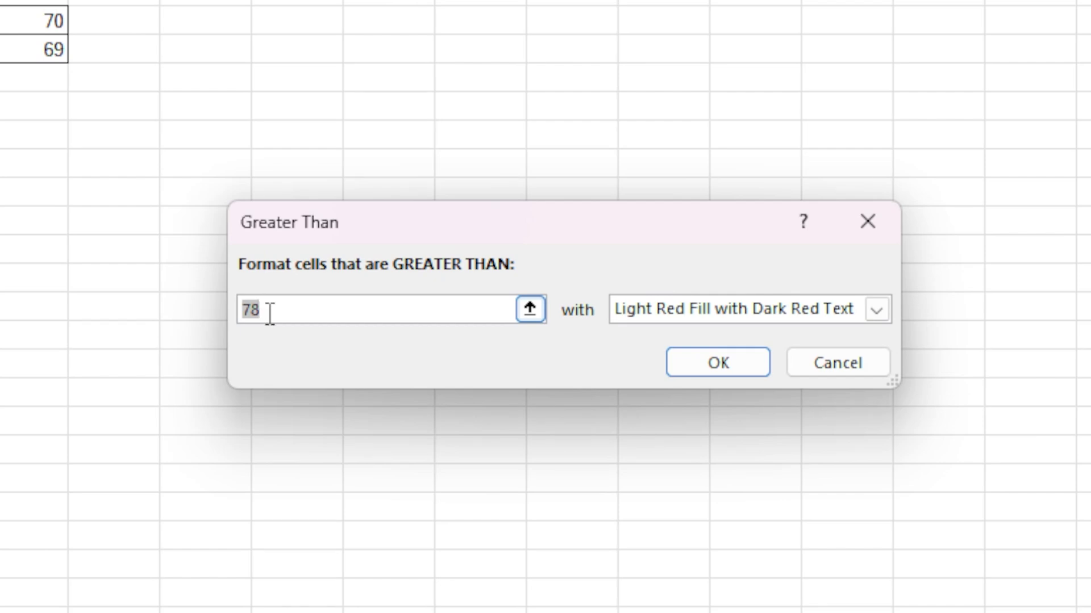
{"action": "type", "text": "70"}
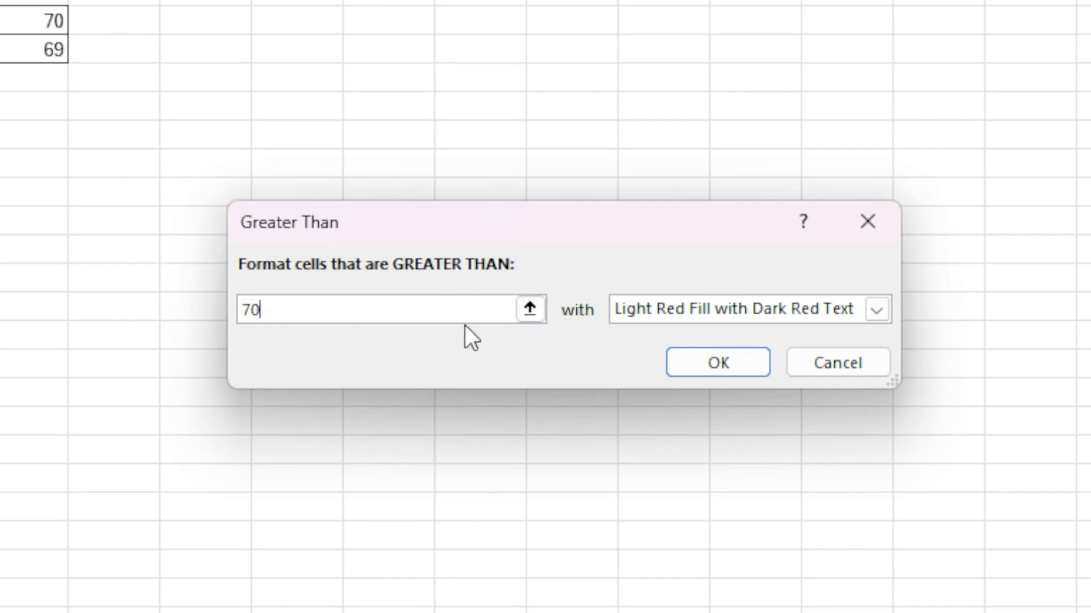
{"action": "left_click", "coordinate": [877, 311]}
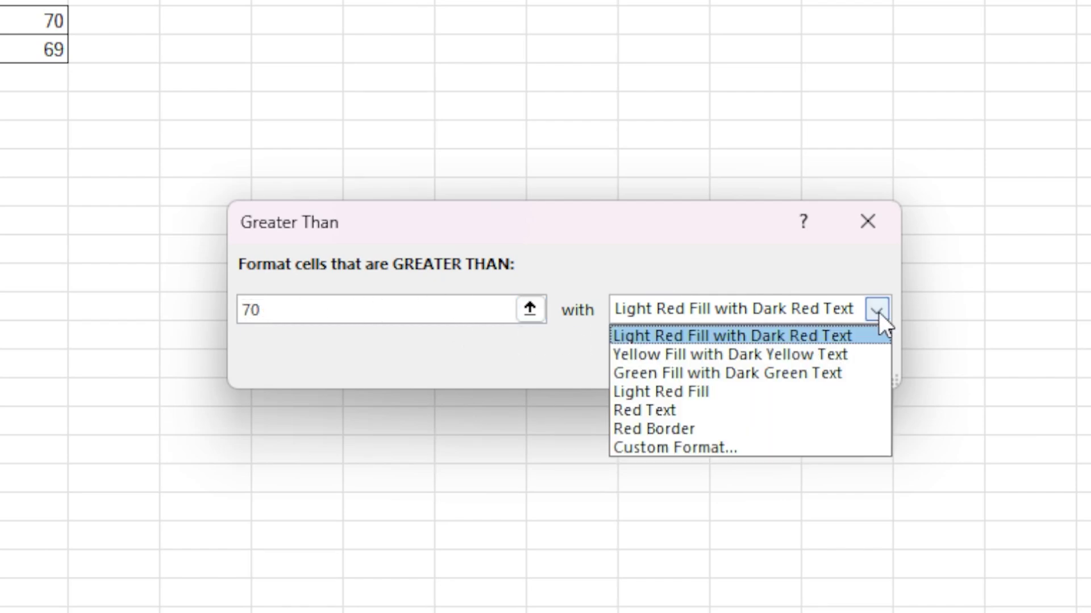
{"action": "left_click", "coordinate": [720, 371]}
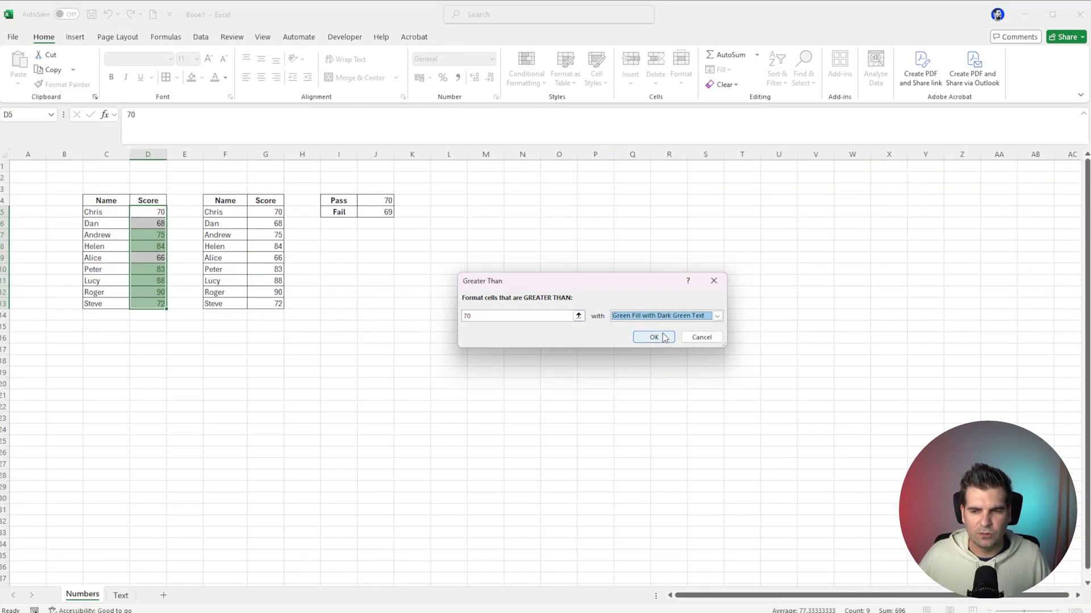
{"action": "left_click", "coordinate": [654, 337]}
Step: Undo the Greater Than 70 green rule on the first table
{"action": "left_click", "coordinate": [422, 304]}
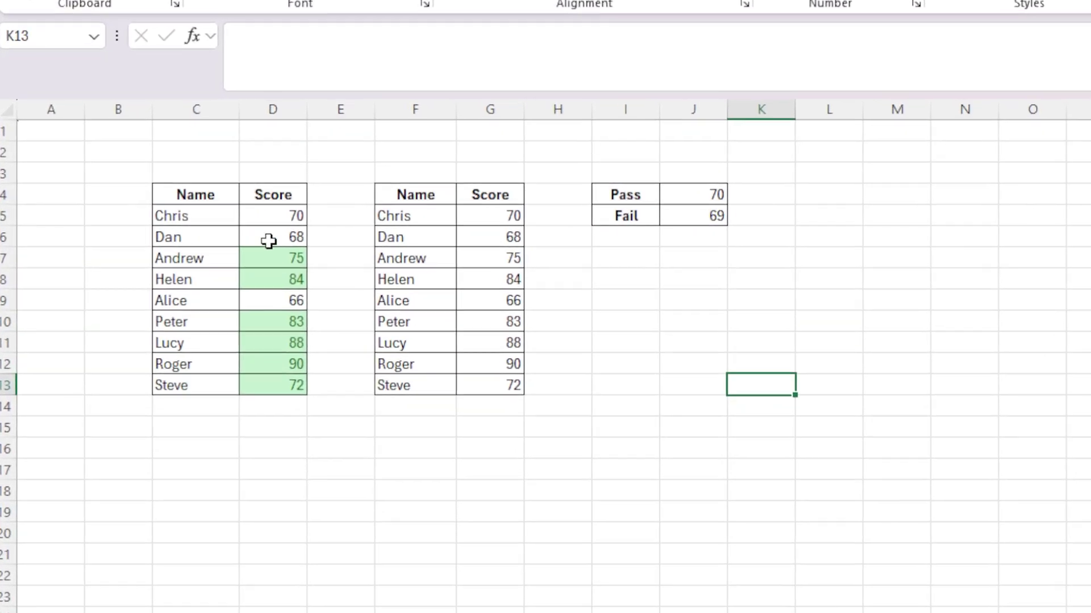
{"action": "left_click", "coordinate": [262, 216]}
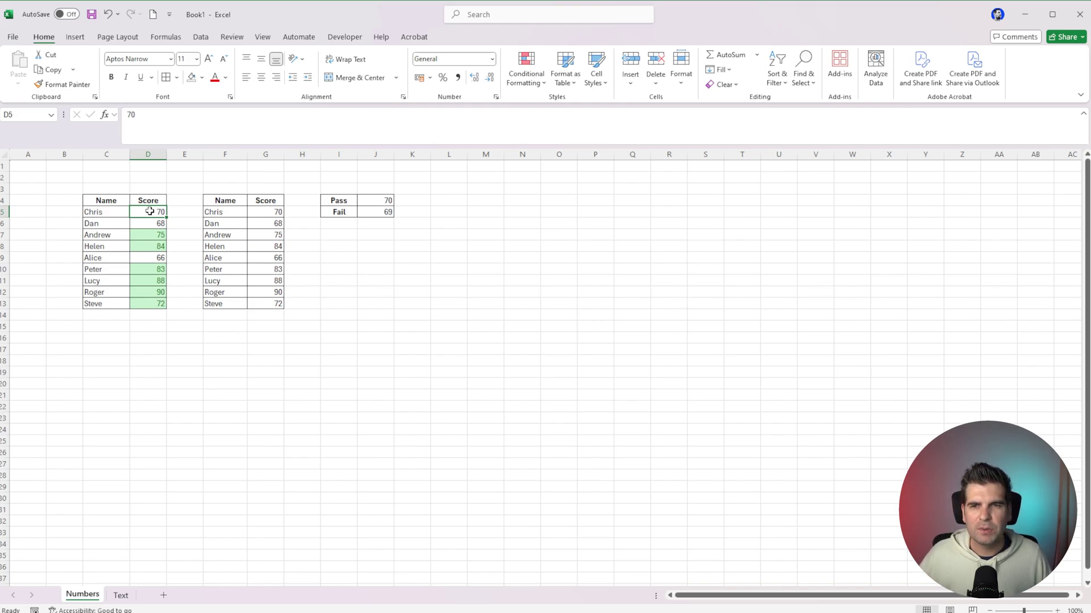
{"action": "key", "text": "ctrl+z"}
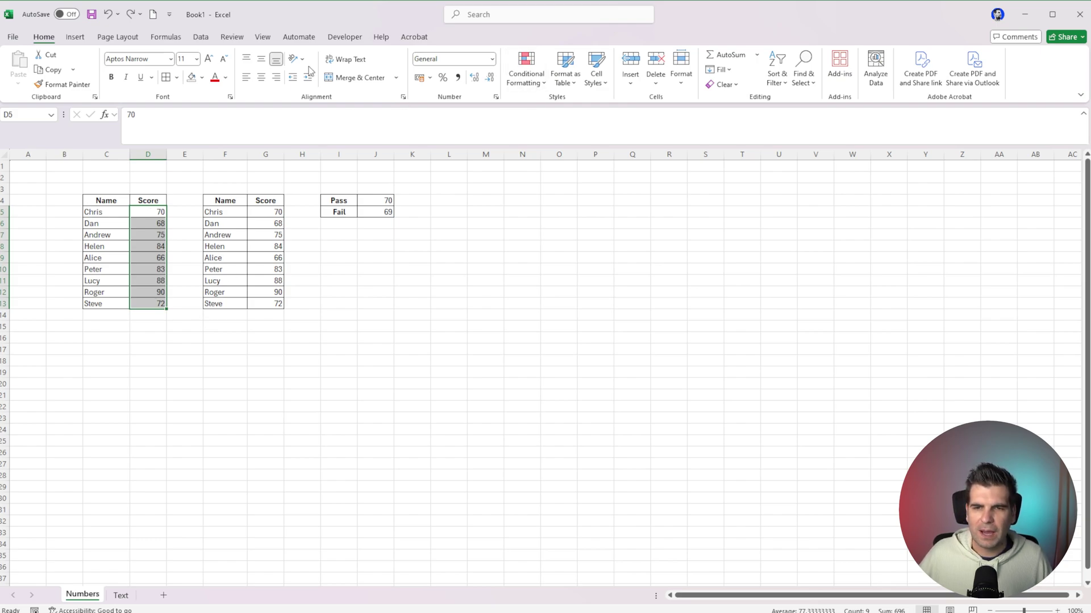
Step: Apply a Greater Than 69 rule with Green Fill with Dark Green Text instead
{"action": "left_click", "coordinate": [533, 81]}
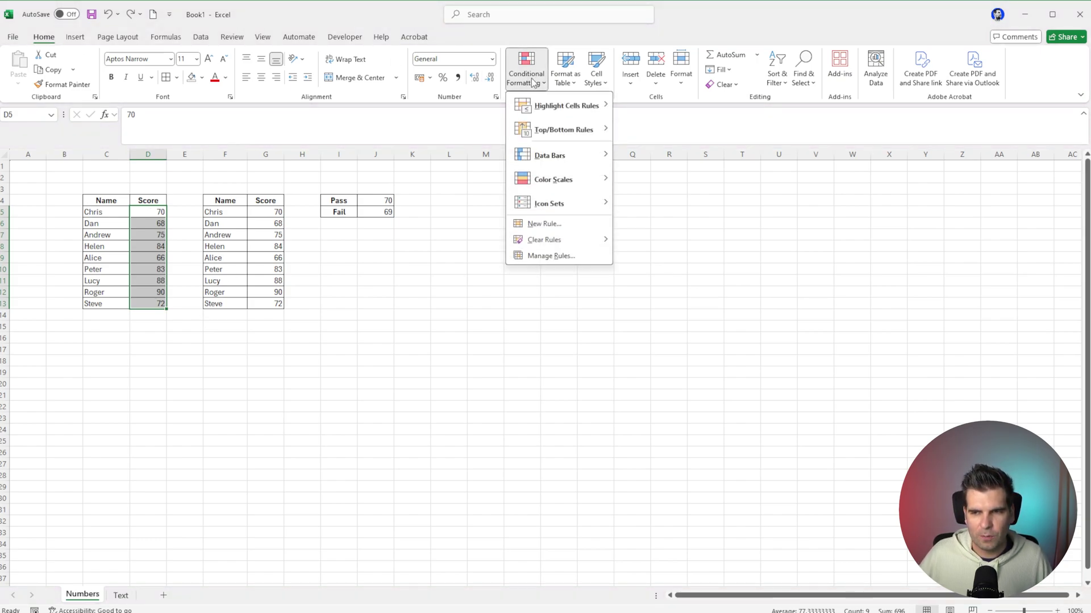
{"action": "mouse_move", "coordinate": [560, 111]}
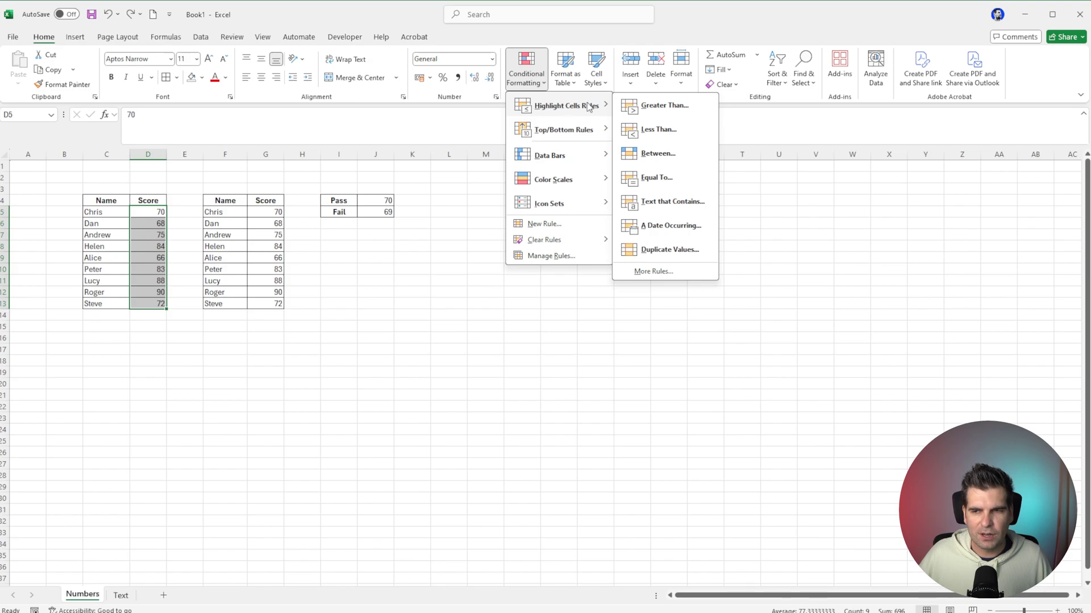
{"action": "left_click", "coordinate": [669, 105]}
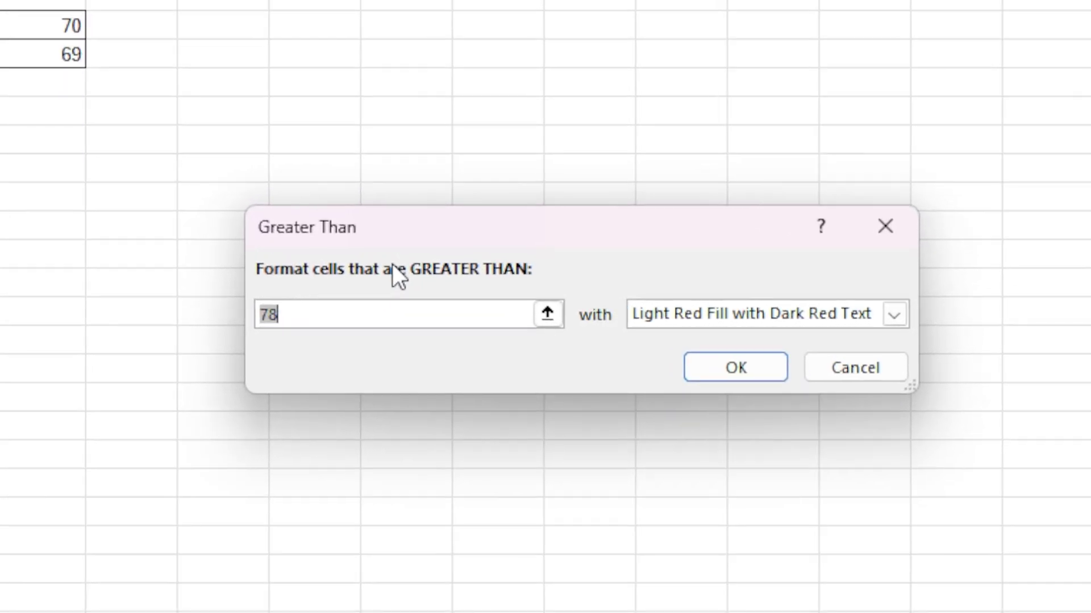
{"action": "type", "text": "69"}
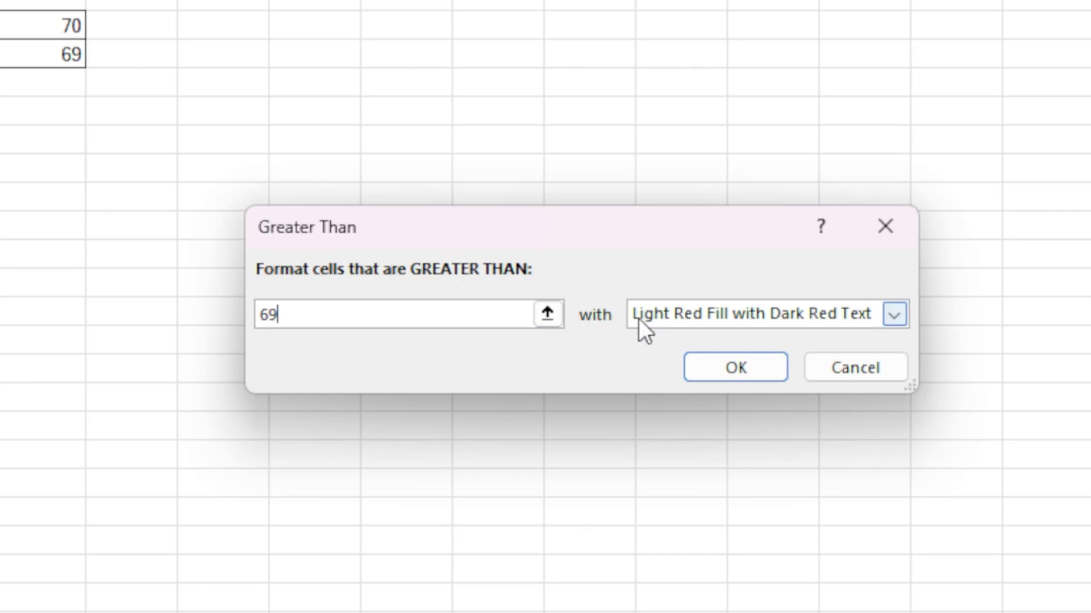
{"action": "left_click", "coordinate": [709, 321]}
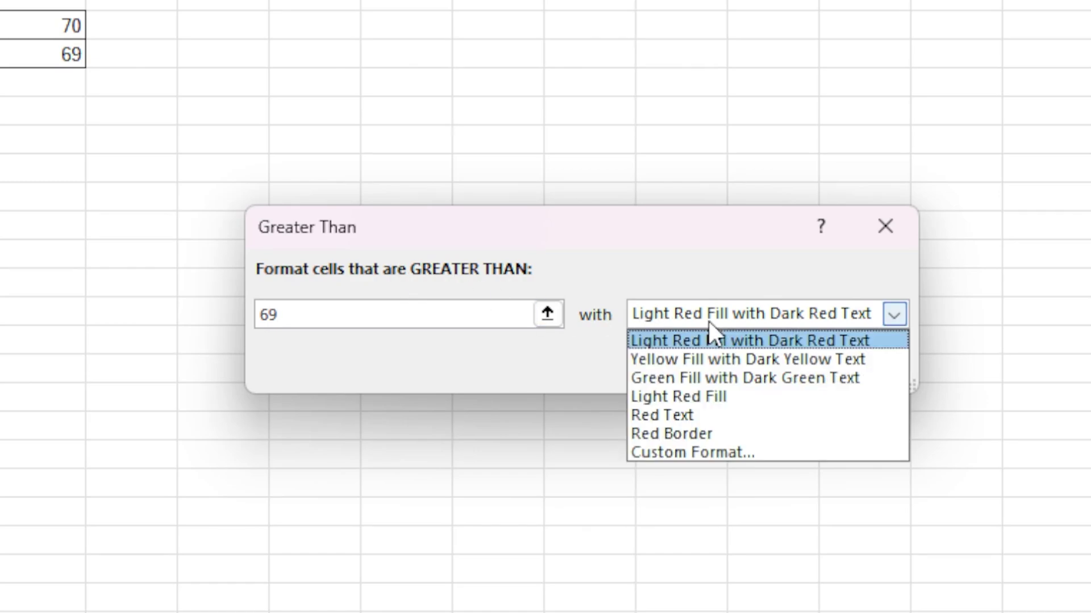
{"action": "left_click", "coordinate": [690, 378]}
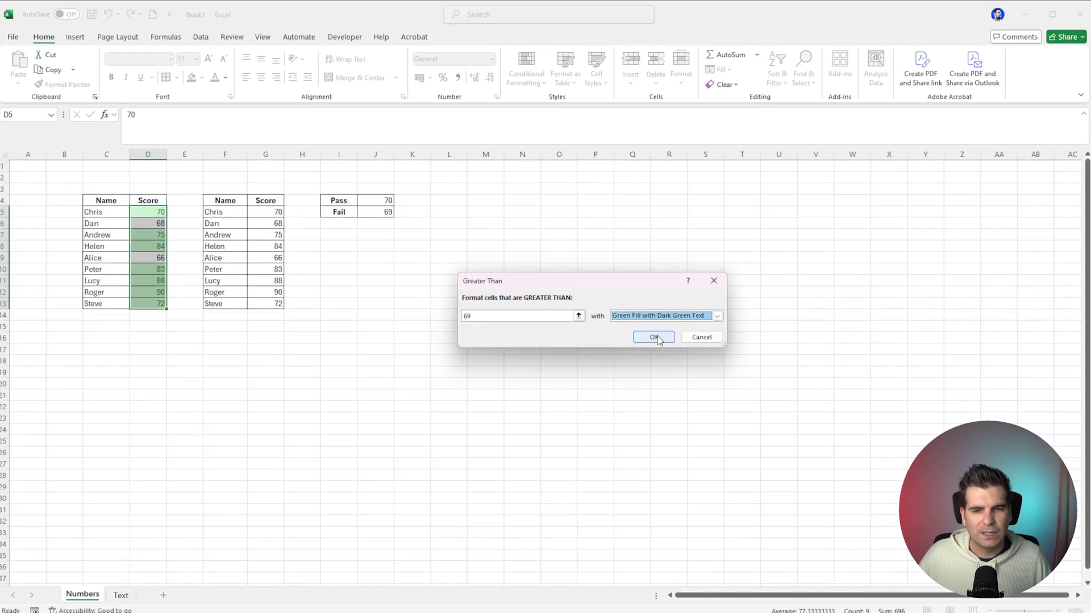
{"action": "left_click", "coordinate": [756, 368]}
{"action": "left_click", "coordinate": [471, 302]}
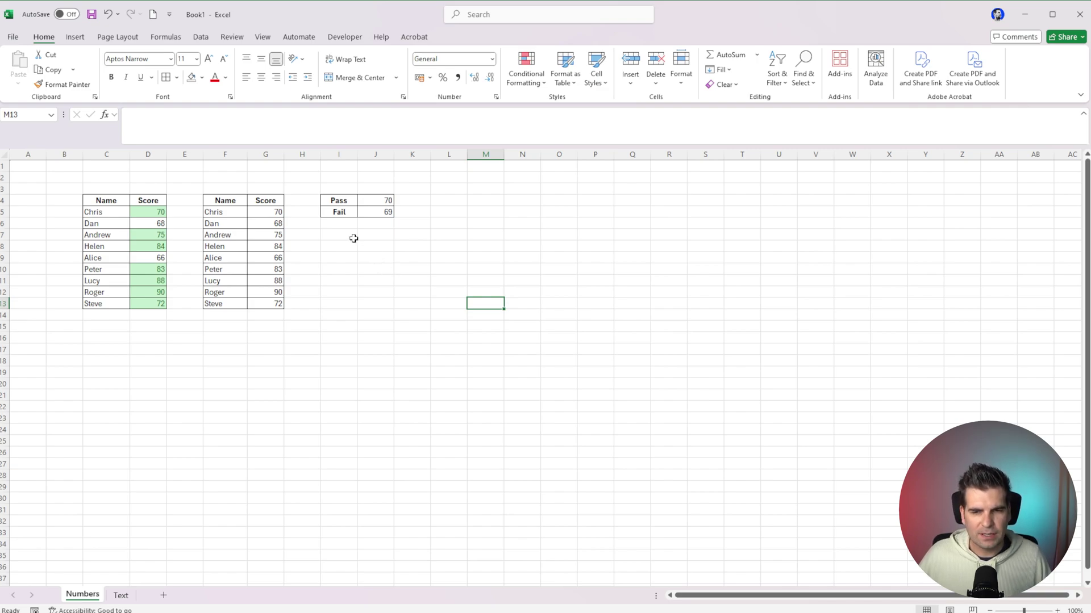
Step: Give D5:D13 a Less Than 70 rule with Light Red Fill with Dark Red Text
{"action": "left_click_drag", "start_coordinate": [151, 207], "coordinate": [152, 306]}
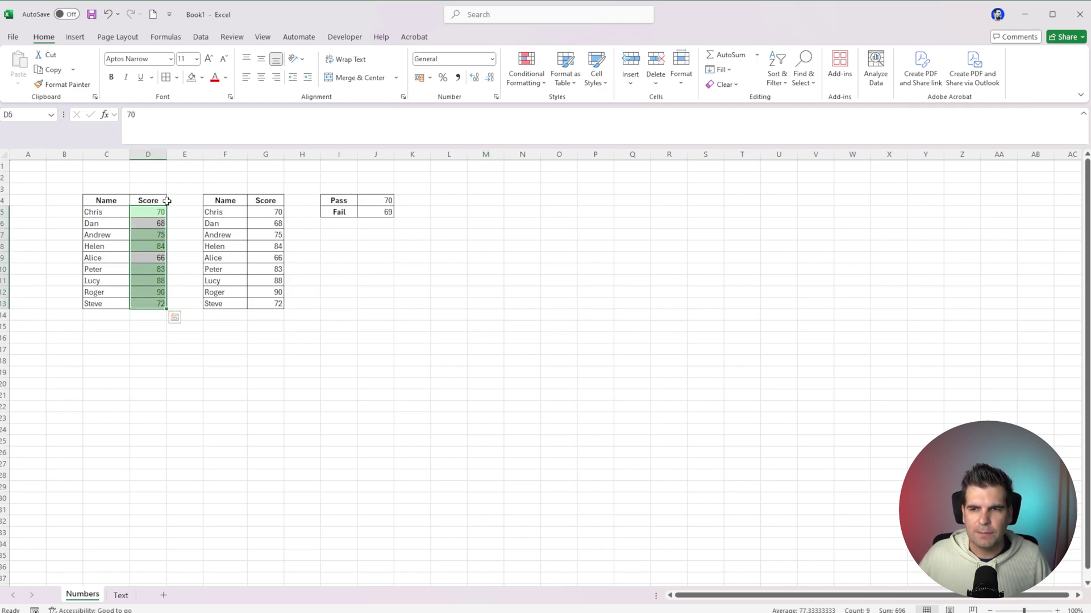
{"action": "left_click", "coordinate": [531, 79]}
{"action": "mouse_move", "coordinate": [568, 112]}
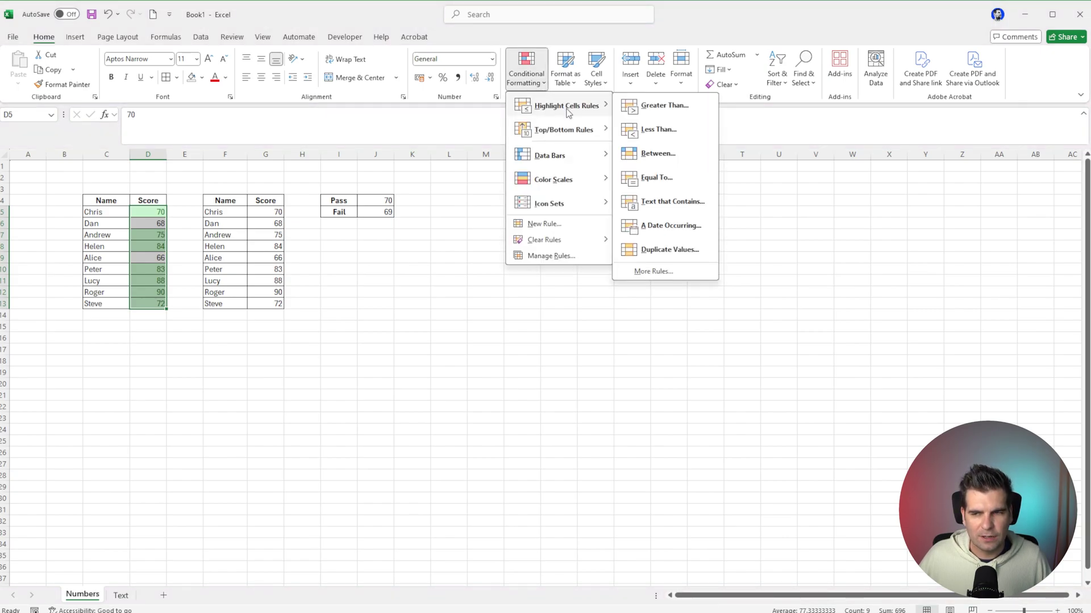
{"action": "left_click", "coordinate": [654, 131]}
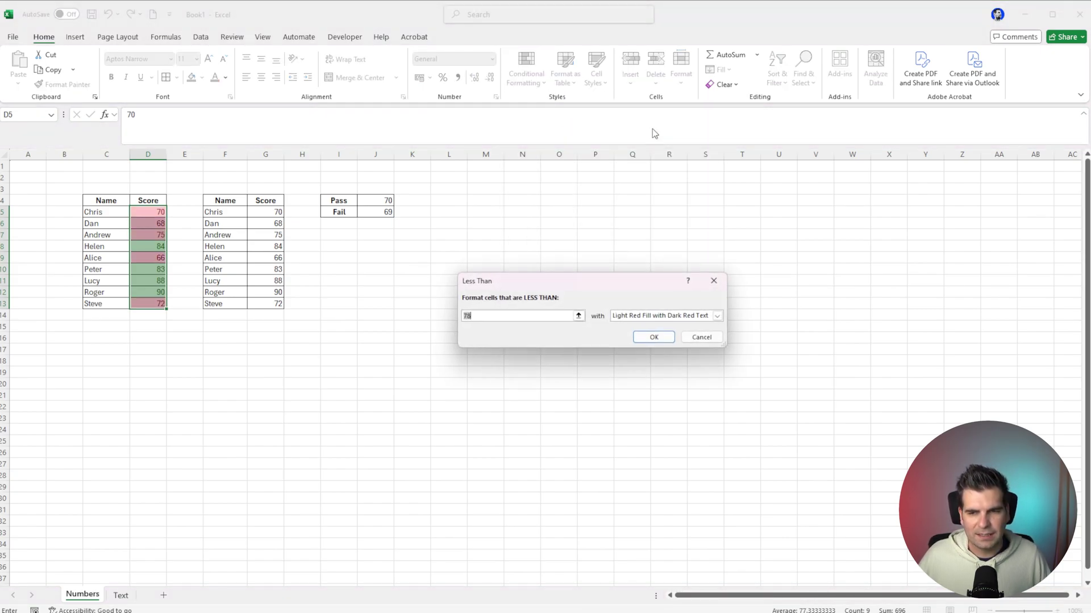
{"action": "type", "text": "70"}
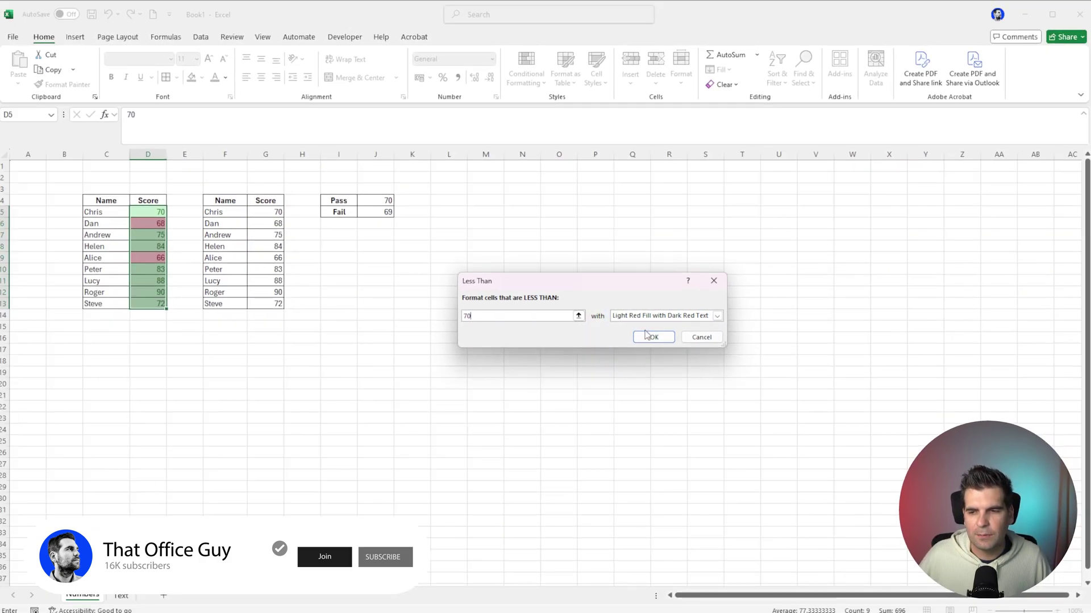
{"action": "left_click", "coordinate": [646, 336]}
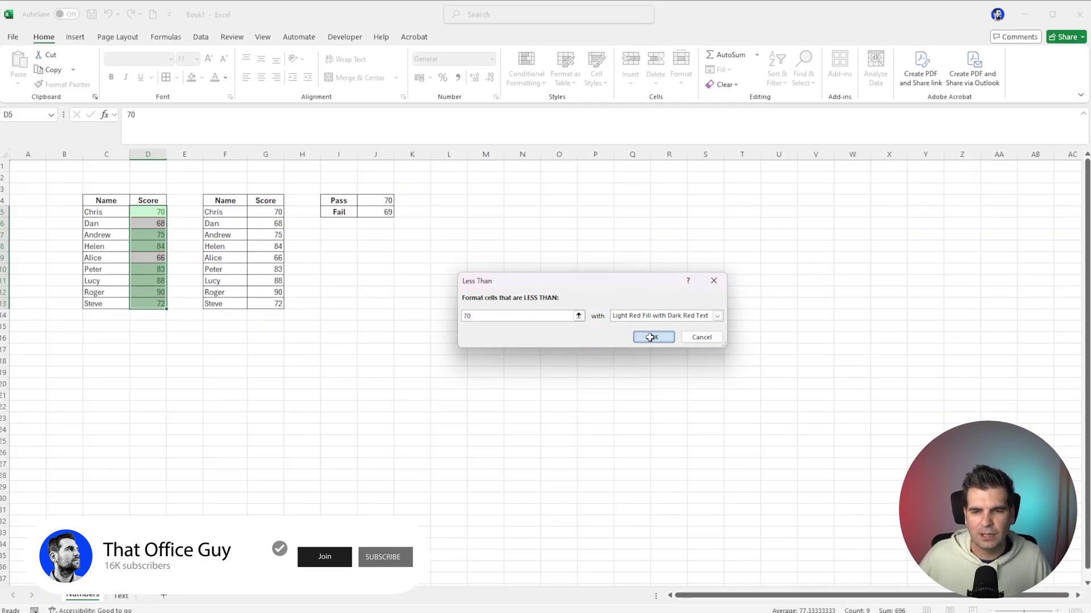
{"action": "left_click", "coordinate": [514, 360]}
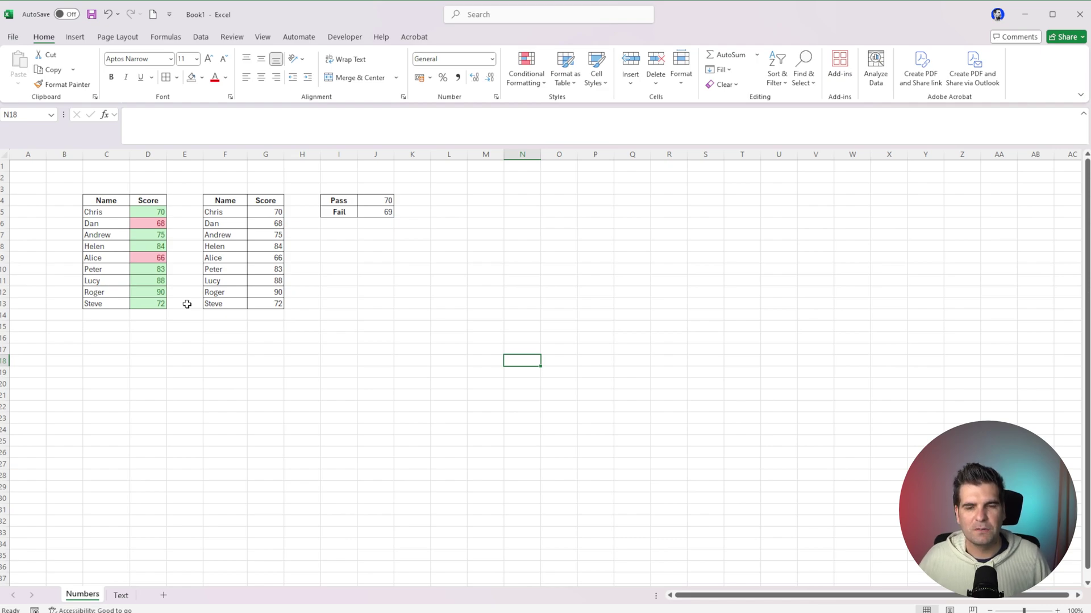
Step: Select the second Score column, cells G5:G13
{"action": "left_click", "coordinate": [339, 343]}
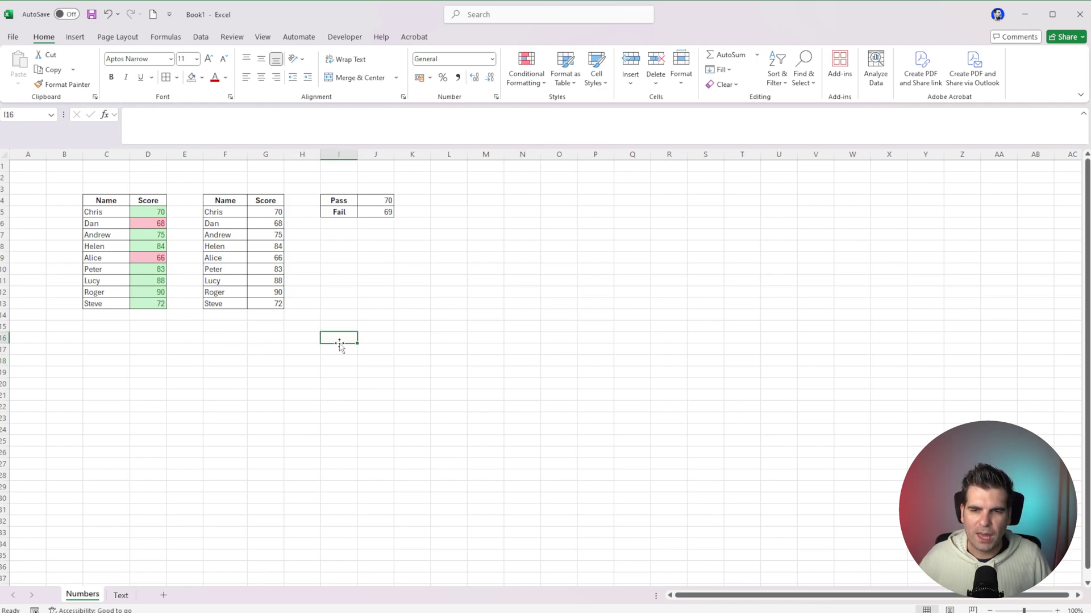
{"action": "left_click_drag", "start_coordinate": [275, 214], "coordinate": [273, 308]}
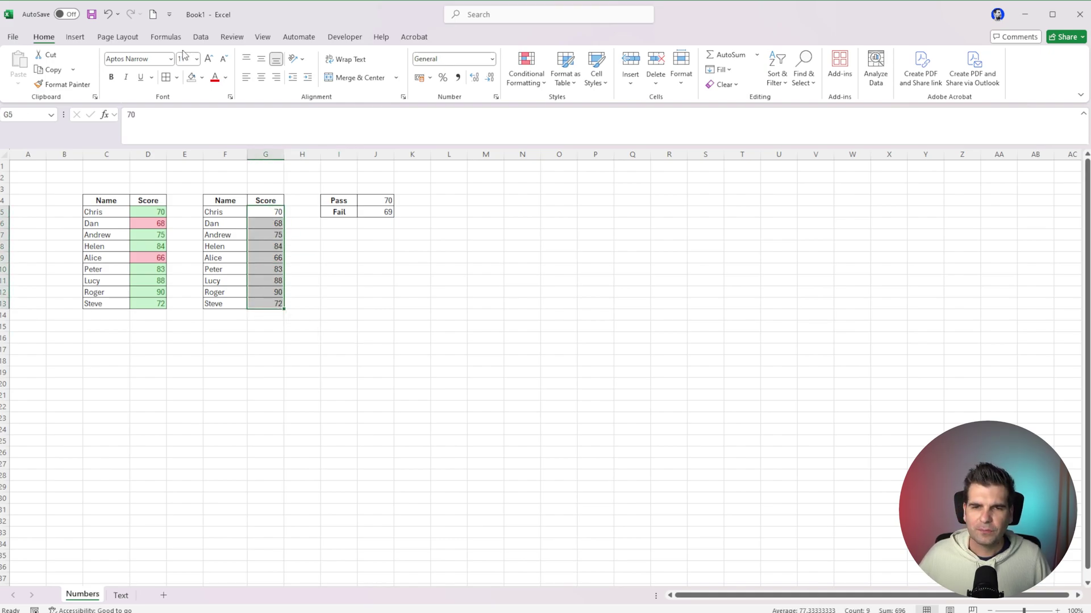
Step: Add a Greater Than =$J$4 rule to G5:G13 with Green Fill with Dark Green Text
{"action": "left_click", "coordinate": [541, 89]}
{"action": "mouse_move", "coordinate": [567, 108]}
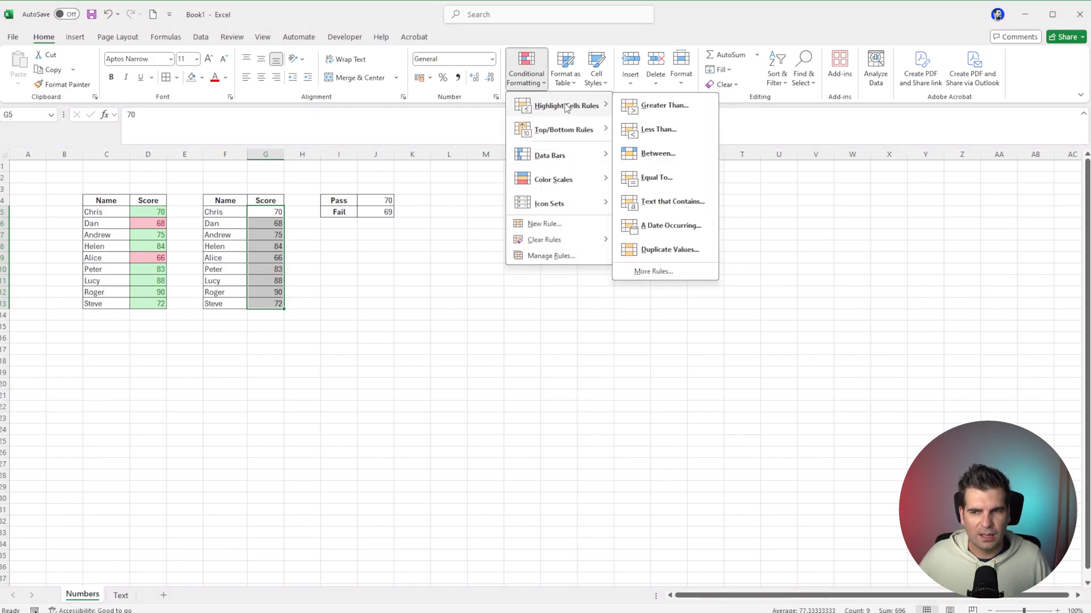
{"action": "left_click", "coordinate": [667, 106]}
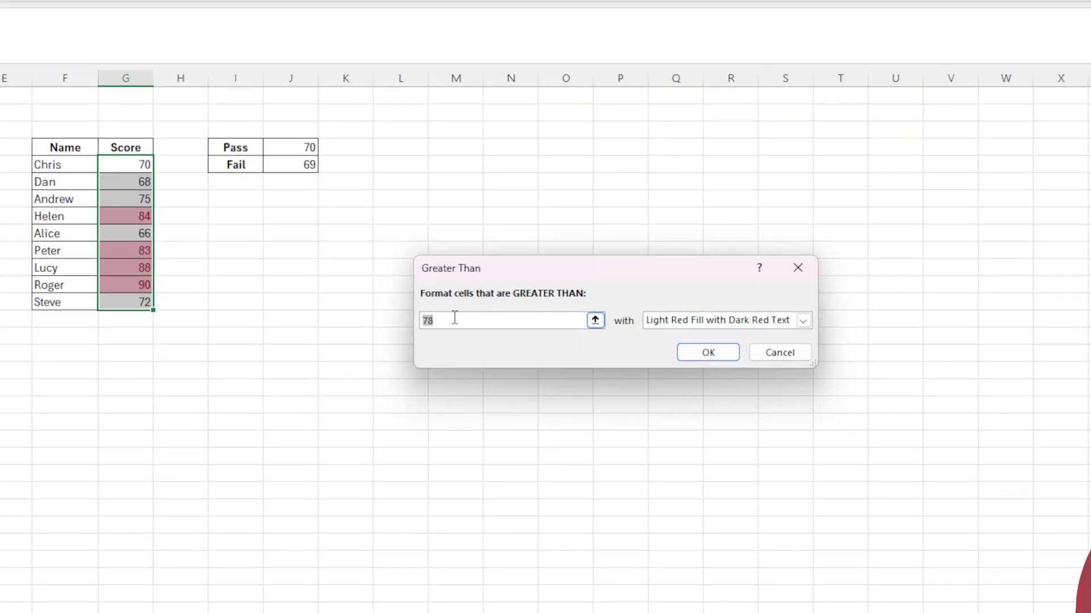
{"action": "key", "text": "BackSpace"}
{"action": "type", "text": "78"}
{"action": "left_click_drag", "start_coordinate": [453, 319], "coordinate": [412, 321]}
{"action": "left_click", "coordinate": [295, 147]}
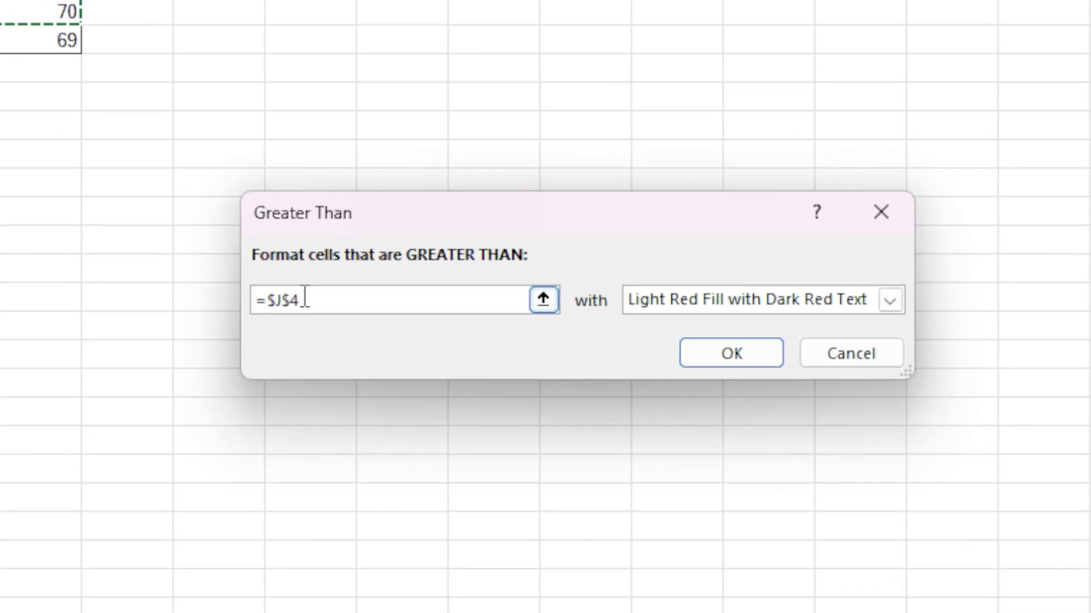
{"action": "left_click", "coordinate": [303, 312]}
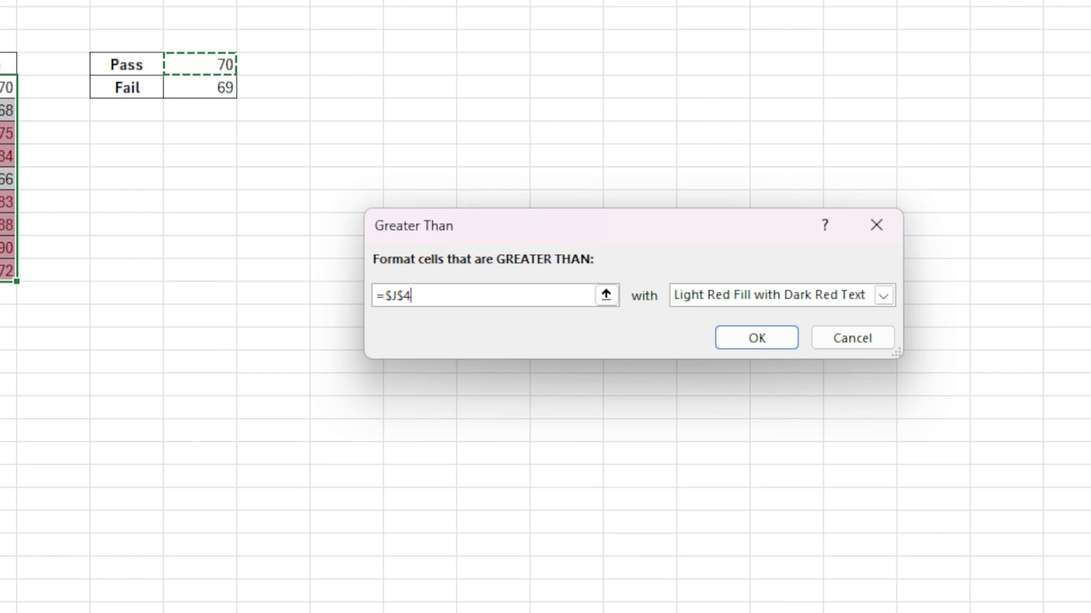
{"action": "left_click", "coordinate": [432, 302]}
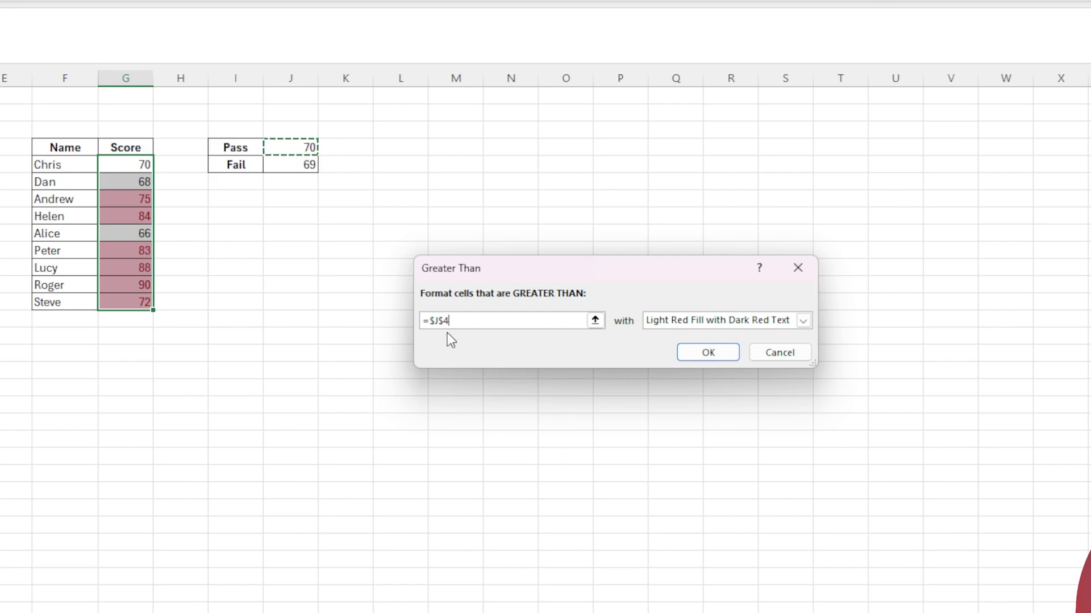
{"action": "left_click", "coordinate": [803, 322]}
{"action": "left_click", "coordinate": [695, 358]}
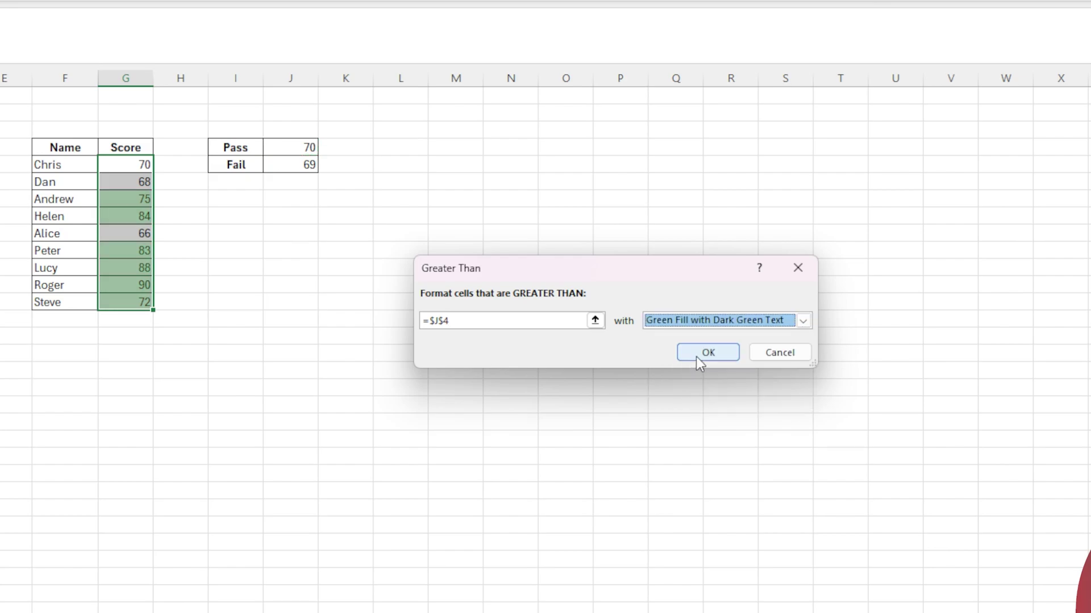
{"action": "left_click", "coordinate": [700, 353]}
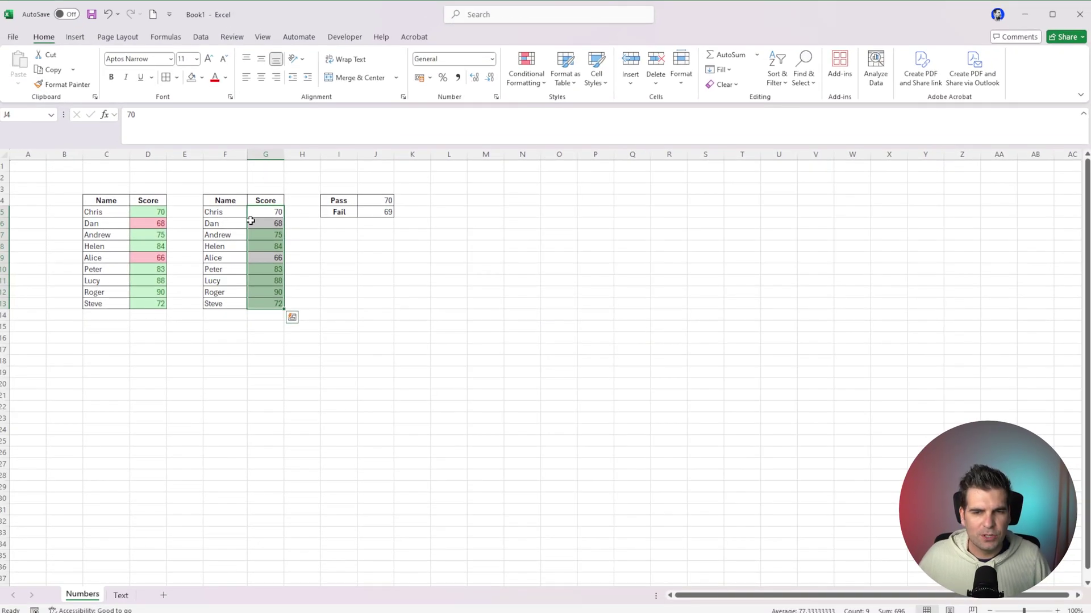
{"action": "left_click", "coordinate": [338, 242]}
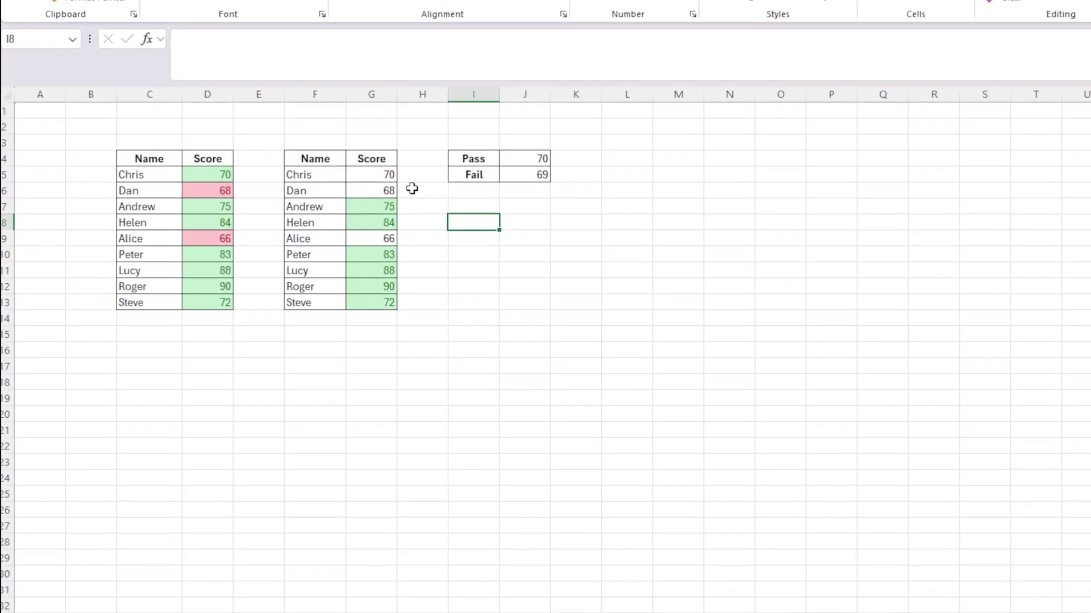
Step: Set Pass in J4 to 69 and Fail in J5 to 70, then select G5:G13
{"action": "left_click", "coordinate": [540, 160]}
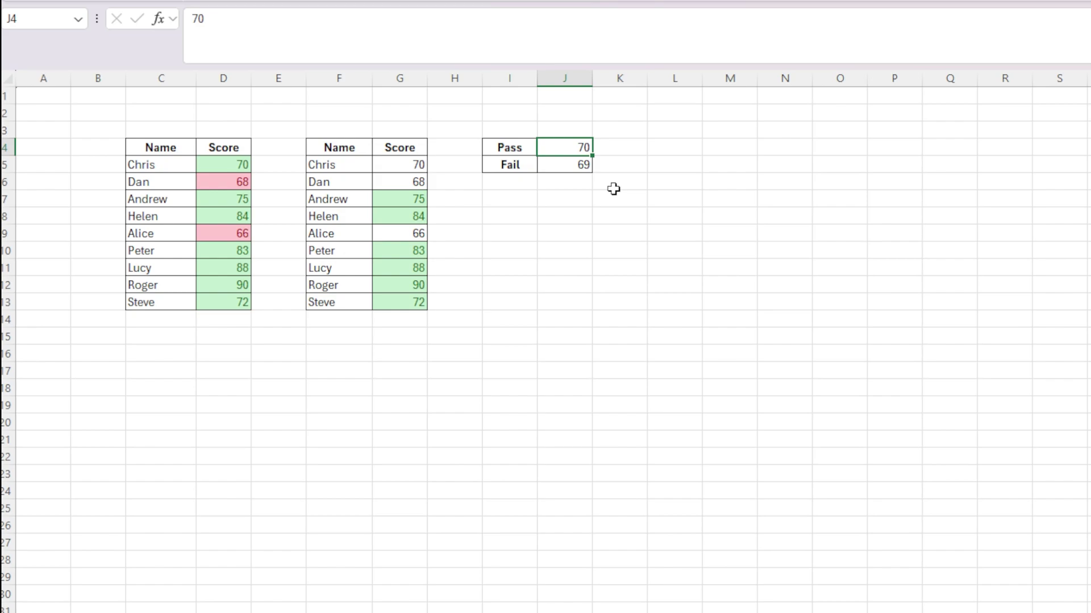
{"action": "type", "text": "69"}
{"action": "key", "text": "Return"}
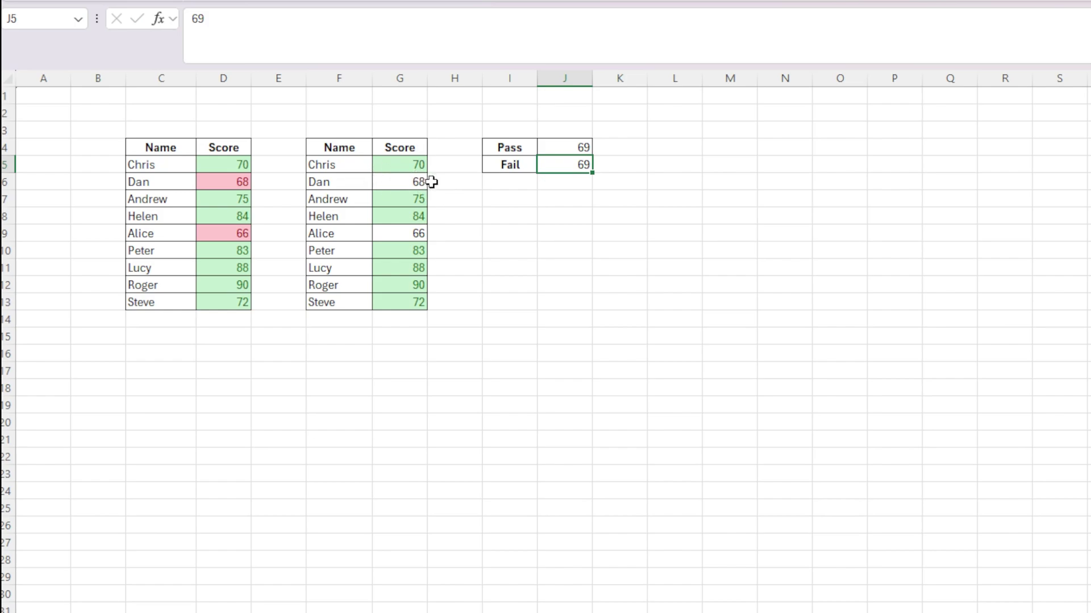
{"action": "type", "text": "70"}
{"action": "key", "text": "Return"}
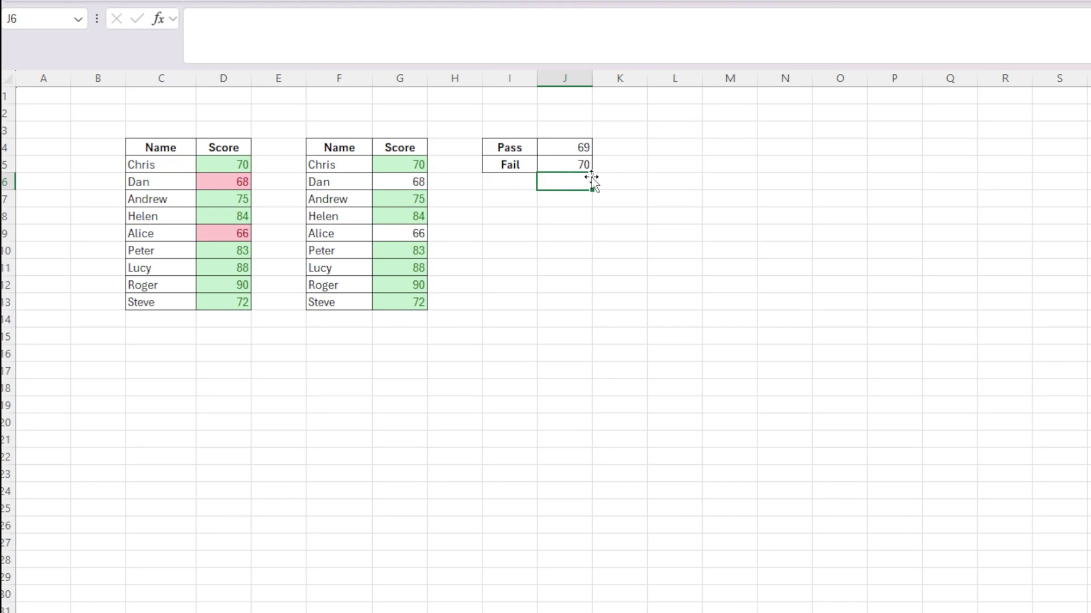
{"action": "left_click_drag", "start_coordinate": [424, 153], "coordinate": [408, 302]}
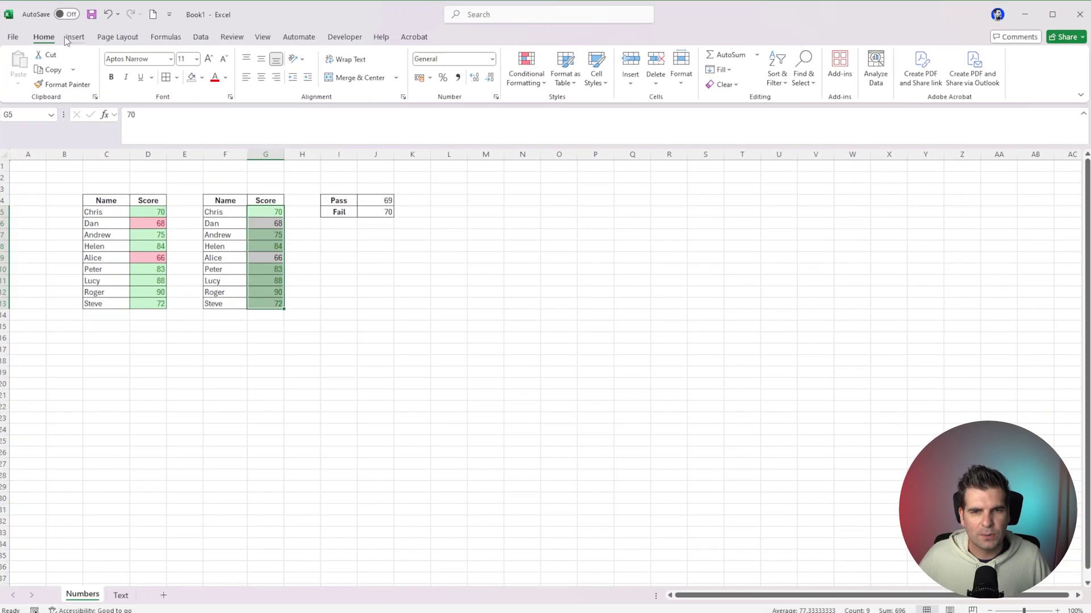
Step: Add a Less Than =$J$5 rule to G5:G13 with Light Red Fill with Dark Red Text
{"action": "left_click", "coordinate": [537, 86]}
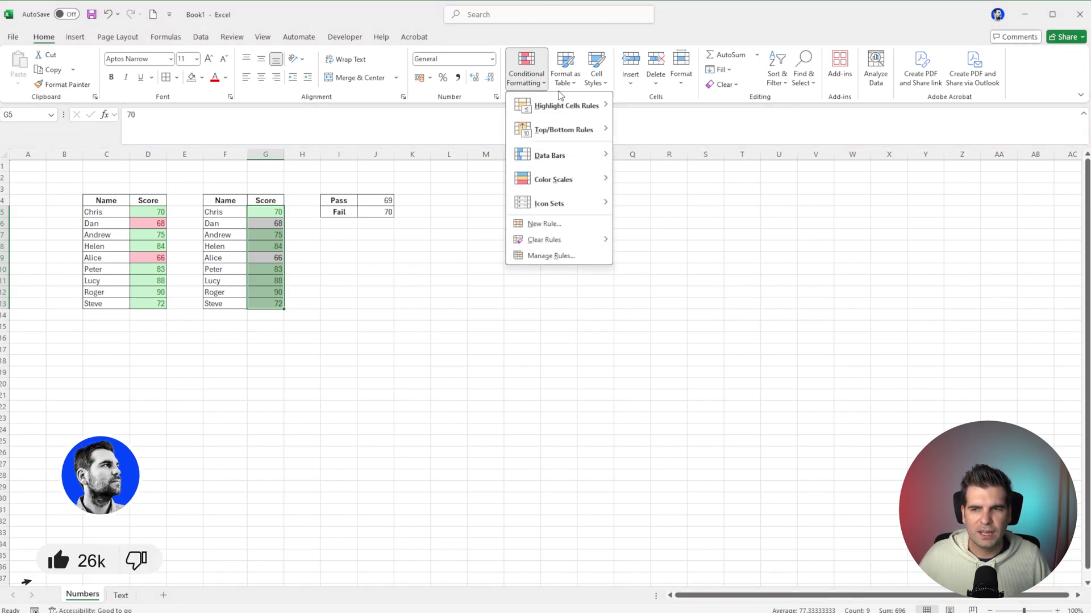
{"action": "mouse_move", "coordinate": [591, 109]}
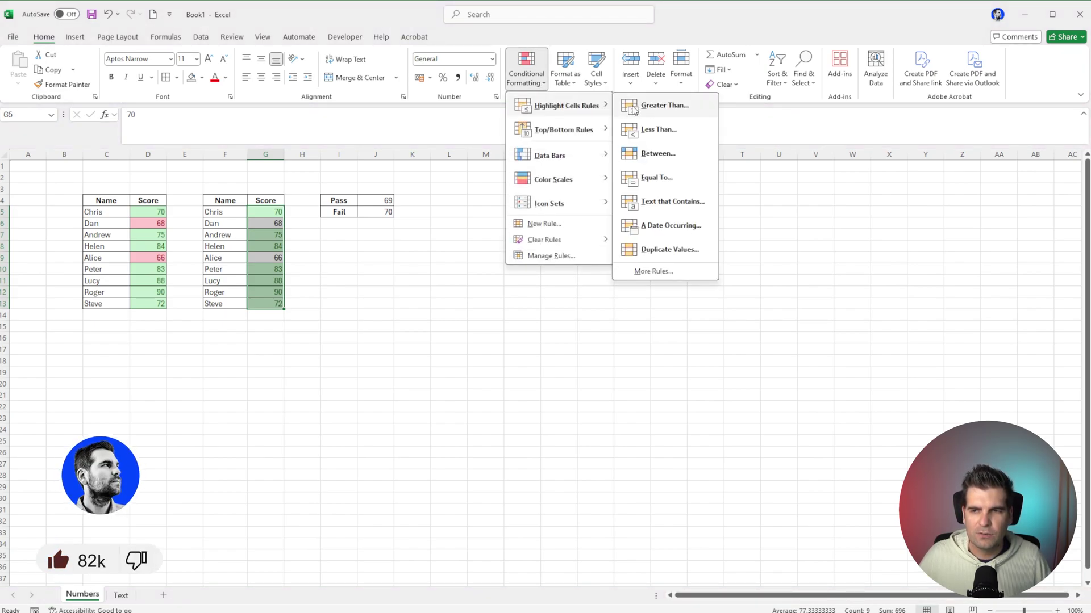
{"action": "left_click", "coordinate": [658, 129]}
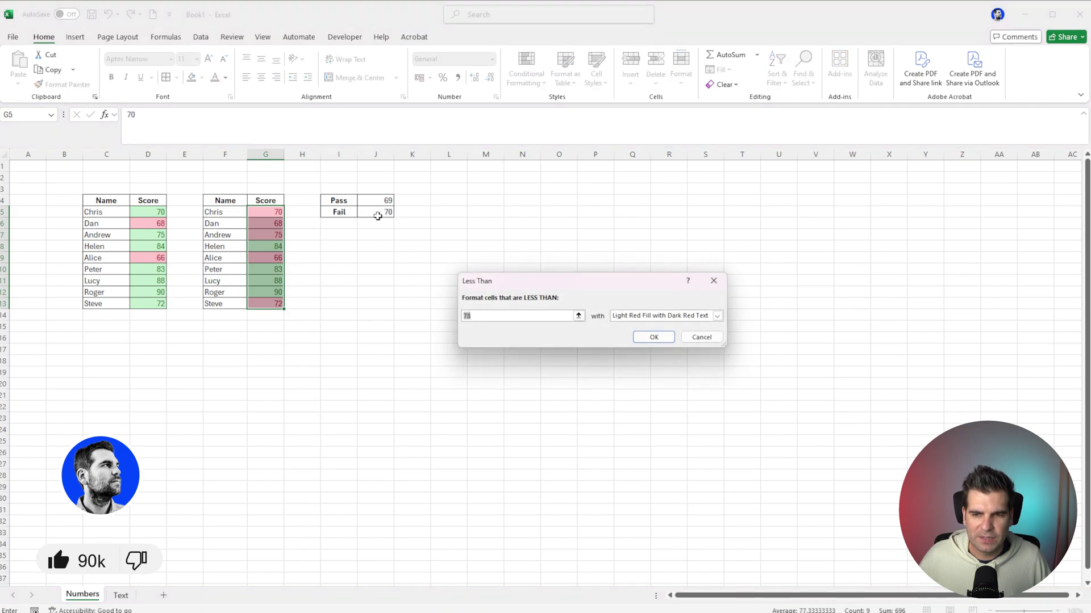
{"action": "left_click", "coordinate": [377, 211]}
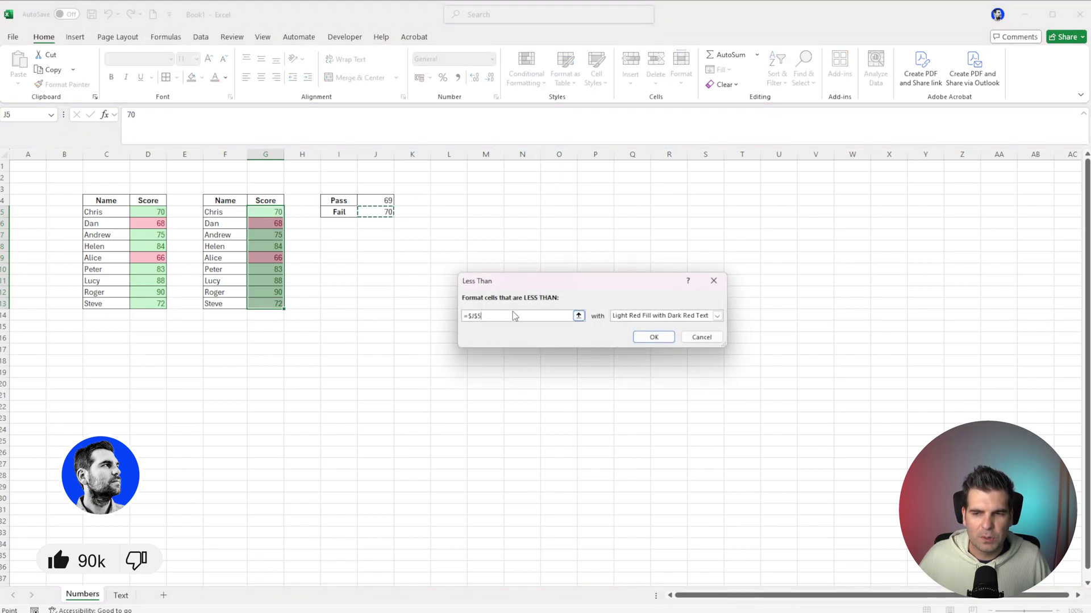
{"action": "left_click", "coordinate": [717, 315]}
{"action": "left_click", "coordinate": [644, 327]}
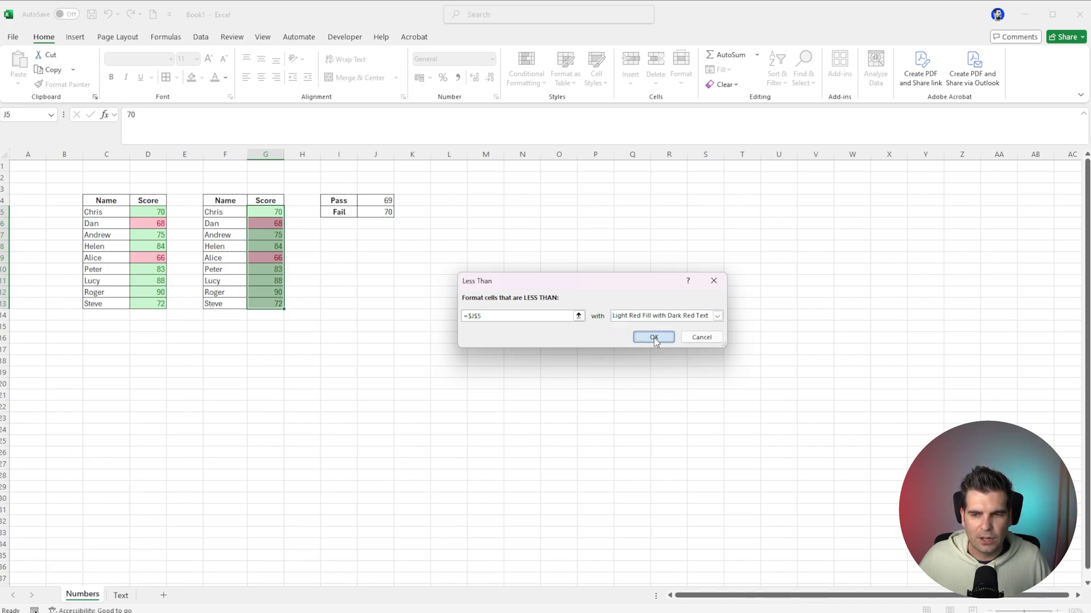
{"action": "left_click", "coordinate": [654, 337]}
{"action": "left_click", "coordinate": [449, 257]}
{"action": "left_click", "coordinate": [375, 207]}
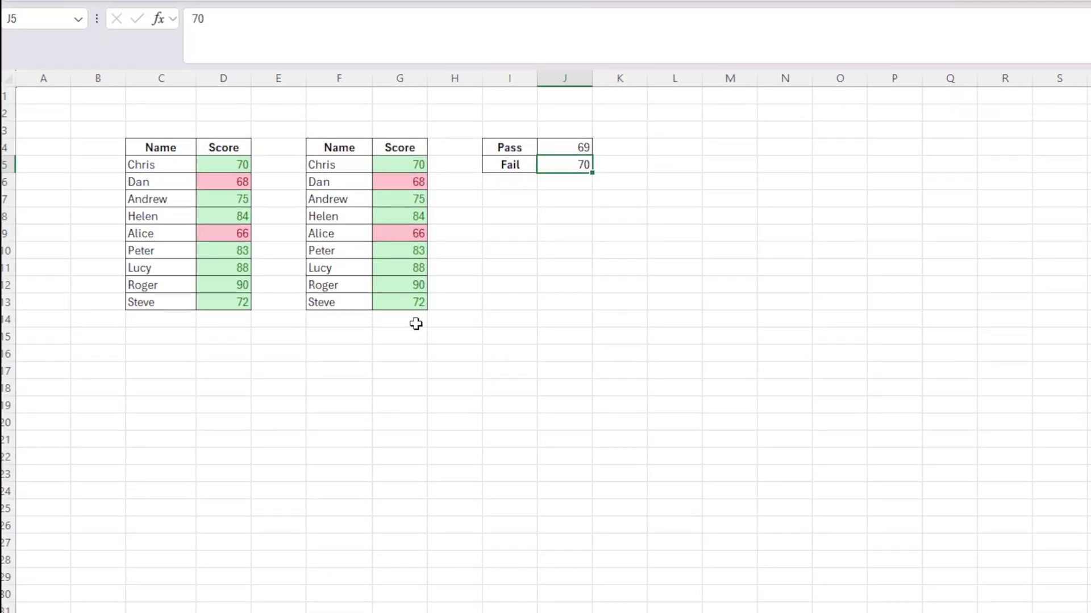
Step: Change Pass in J4 to 74 and Fail in J5 to 75
{"action": "left_click", "coordinate": [554, 145]}
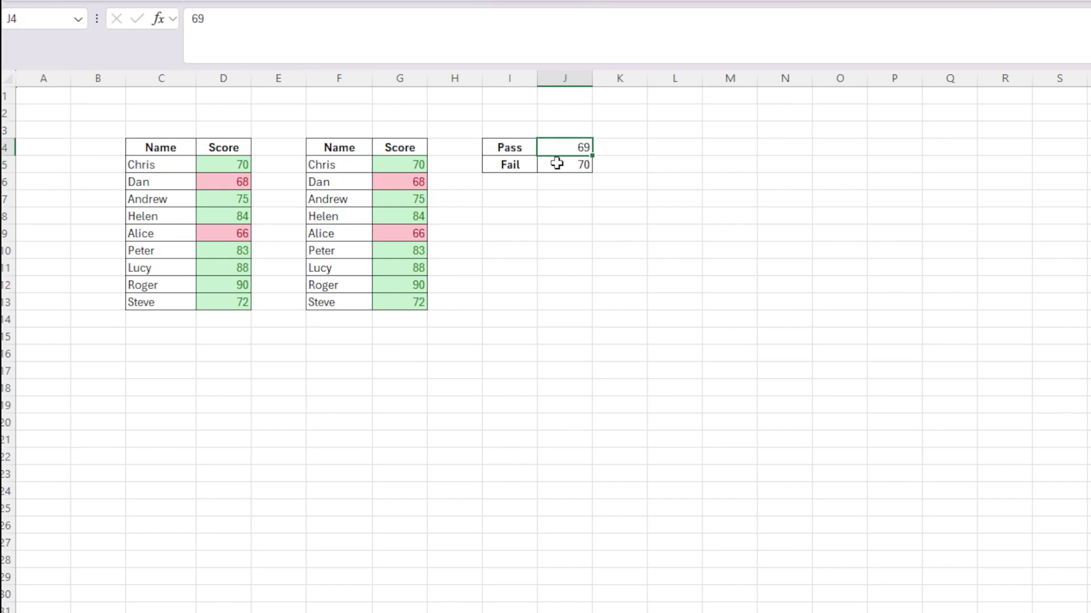
{"action": "left_click", "coordinate": [557, 164]}
{"action": "key", "text": "Up"}
{"action": "type", "text": "74"}
{"action": "key", "text": "Return"}
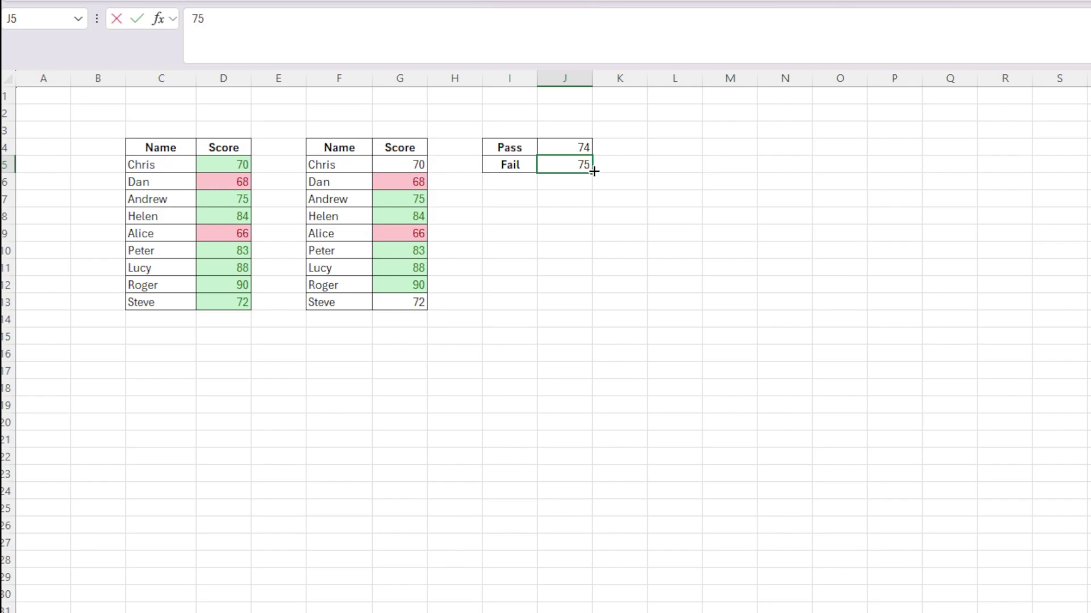
{"action": "type", "text": "75"}
{"action": "key", "text": "Return"}
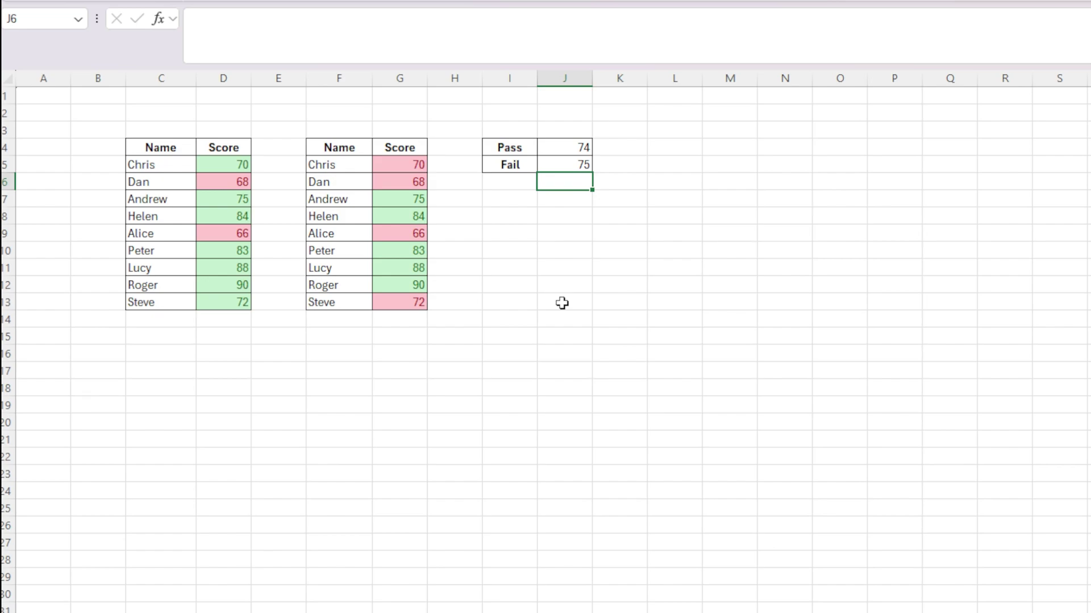
{"action": "left_click", "coordinate": [573, 216]}
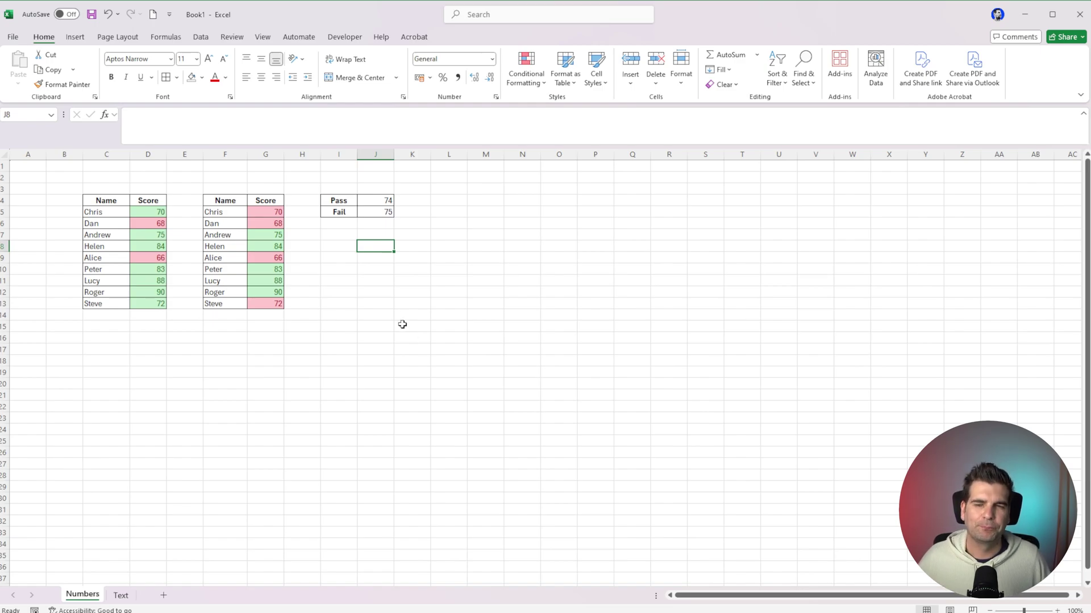
{"action": "left_click", "coordinate": [531, 84]}
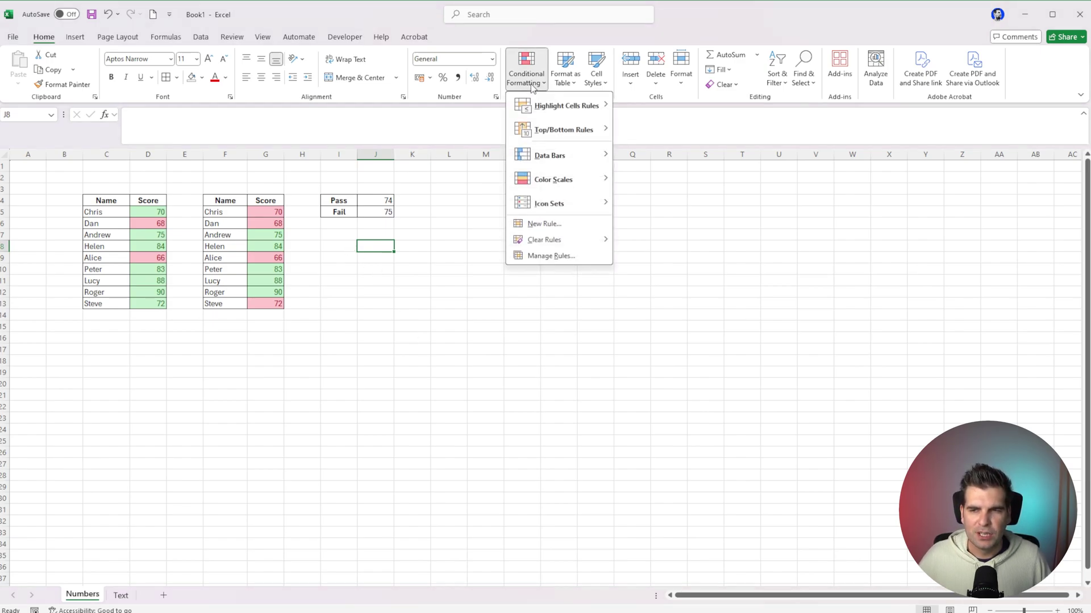
{"action": "mouse_move", "coordinate": [615, 109]}
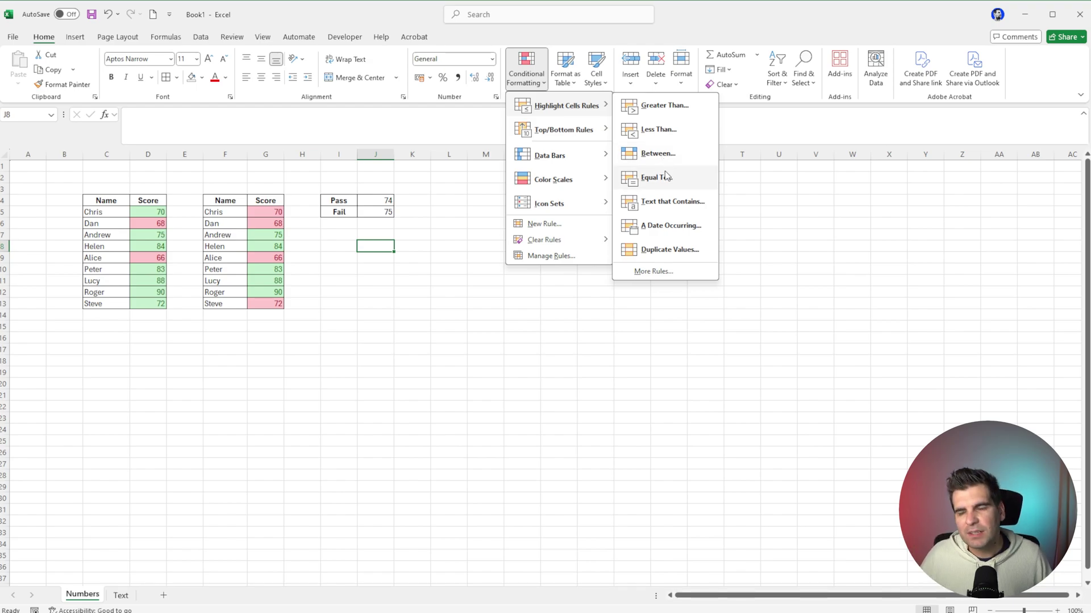
{"action": "left_click", "coordinate": [424, 283]}
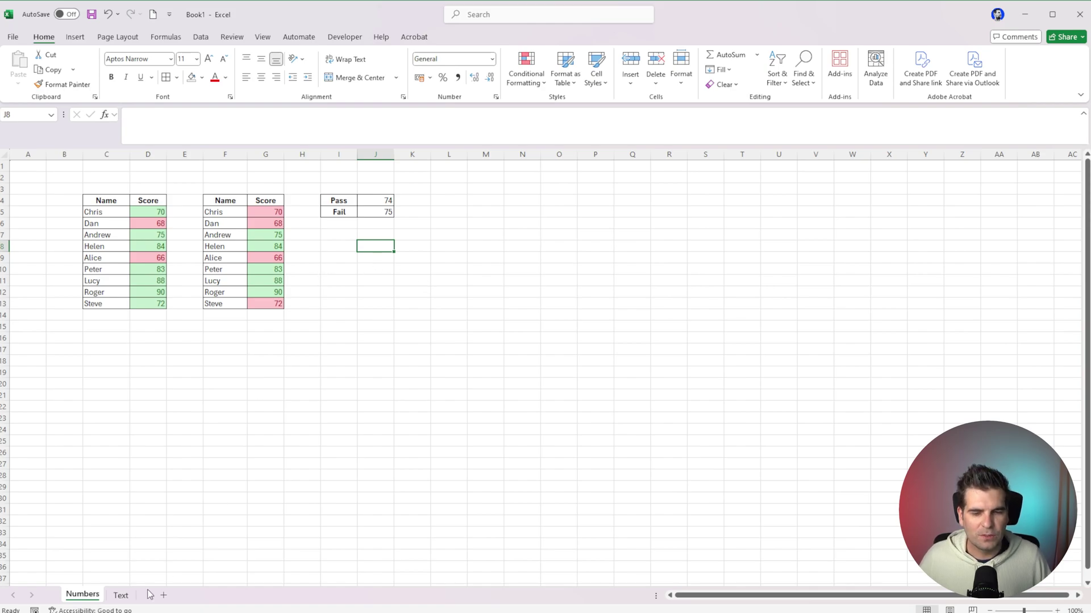
{"action": "left_click", "coordinate": [122, 597]}
Step: On the Text sheet, look over the Type, Day, Date, Time, Title and Video Link columns
{"action": "left_click", "coordinate": [307, 493]}
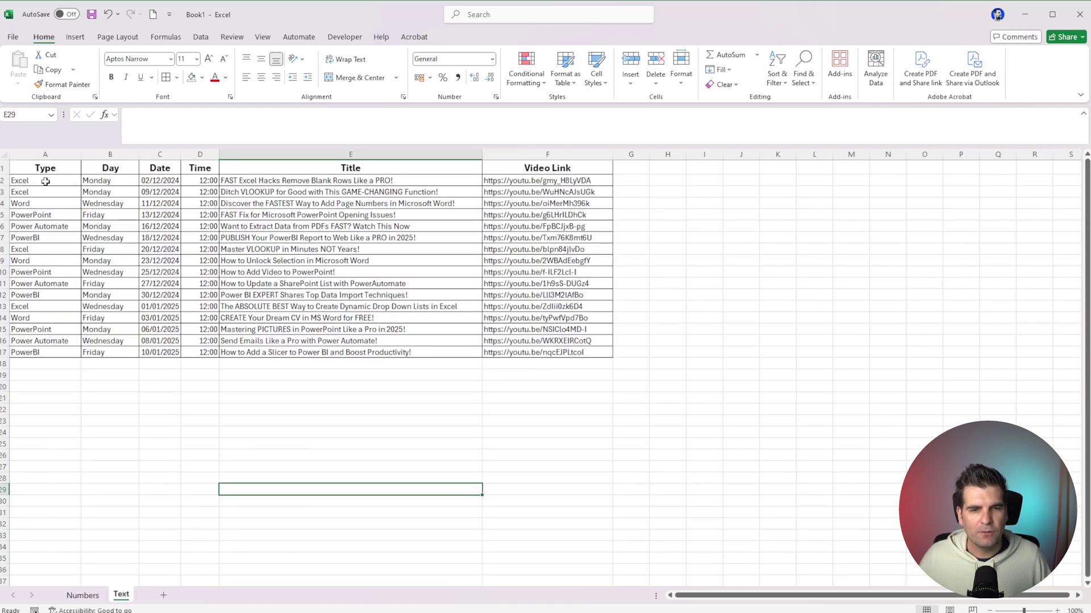
{"action": "left_click_drag", "start_coordinate": [45, 181], "coordinate": [40, 352]}
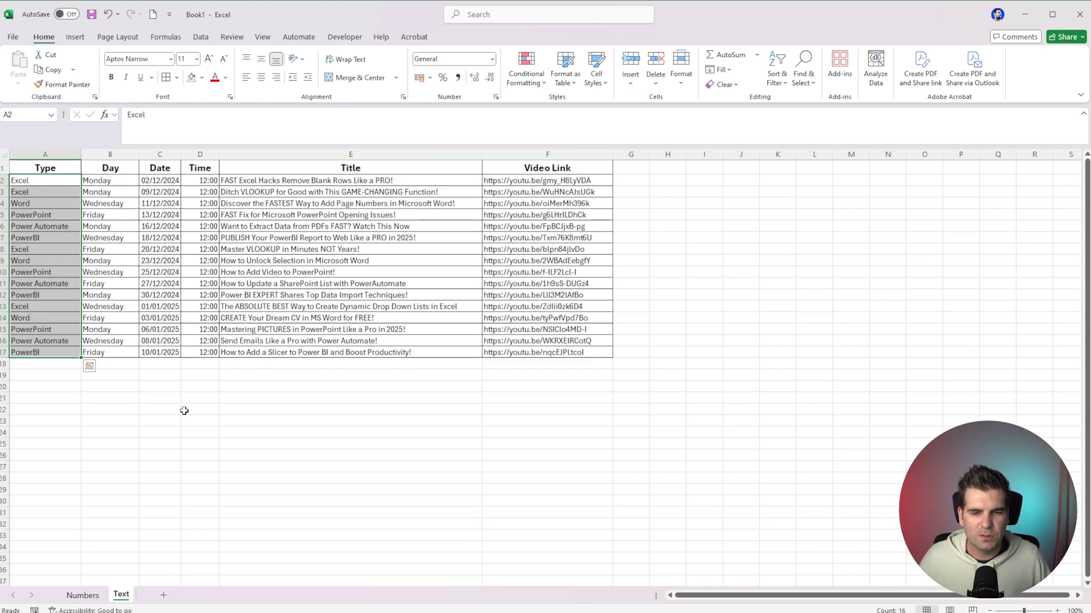
{"action": "left_click_drag", "start_coordinate": [114, 192], "coordinate": [145, 321]}
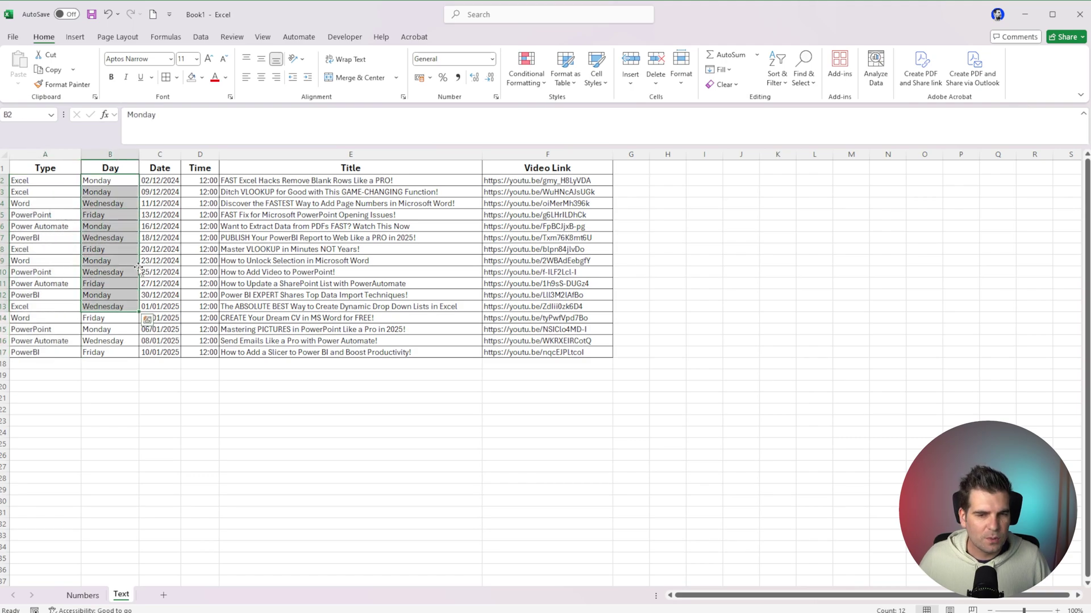
{"action": "left_click_drag", "start_coordinate": [155, 192], "coordinate": [158, 277]}
{"action": "left_click_drag", "start_coordinate": [193, 193], "coordinate": [199, 282]}
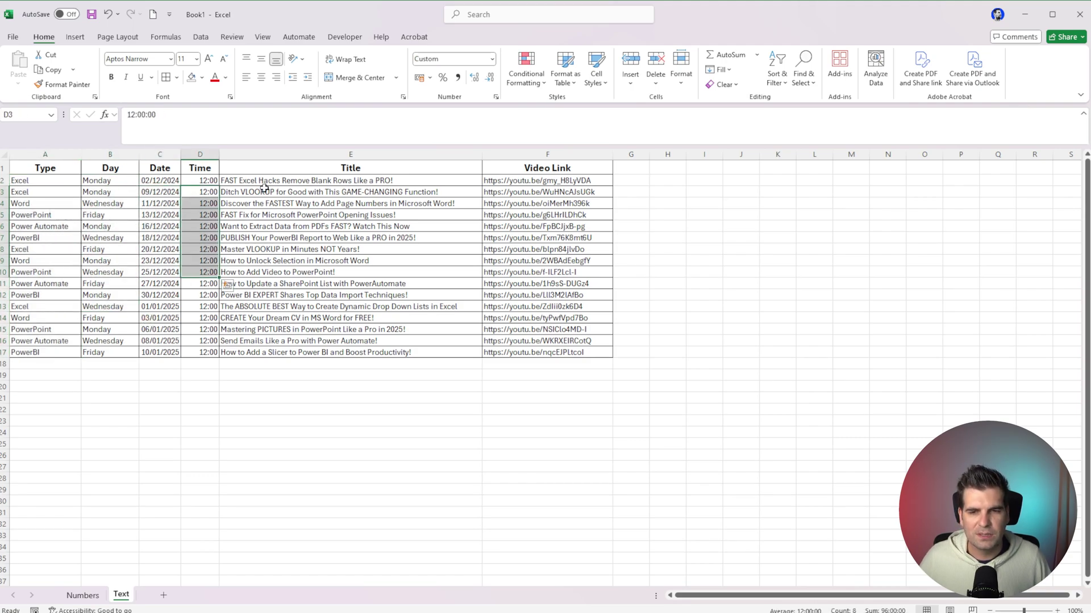
{"action": "left_click_drag", "start_coordinate": [264, 183], "coordinate": [317, 329]}
{"action": "left_click_drag", "start_coordinate": [530, 180], "coordinate": [529, 352]}
Step: Select the Video Link cells F2:F17
{"action": "left_click", "coordinate": [513, 388]}
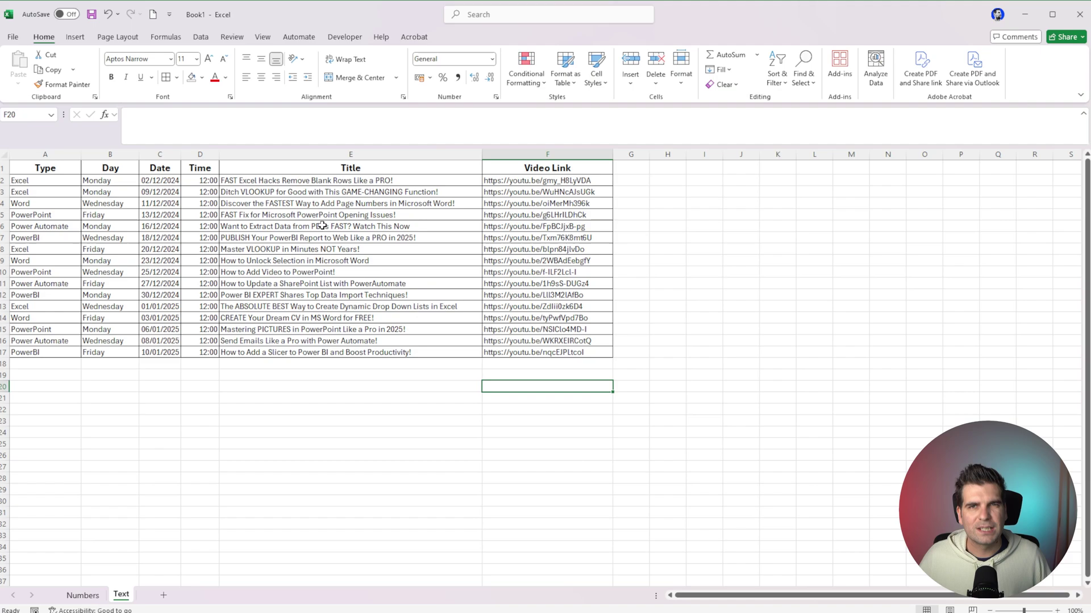
{"action": "left_click", "coordinate": [517, 193]}
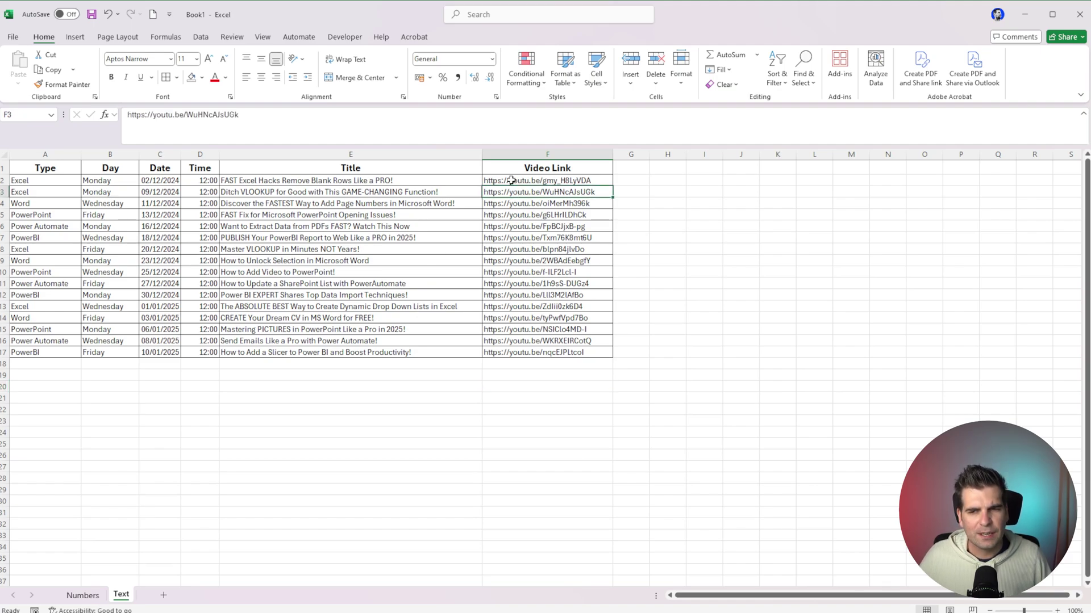
{"action": "left_click_drag", "start_coordinate": [512, 178], "coordinate": [528, 355]}
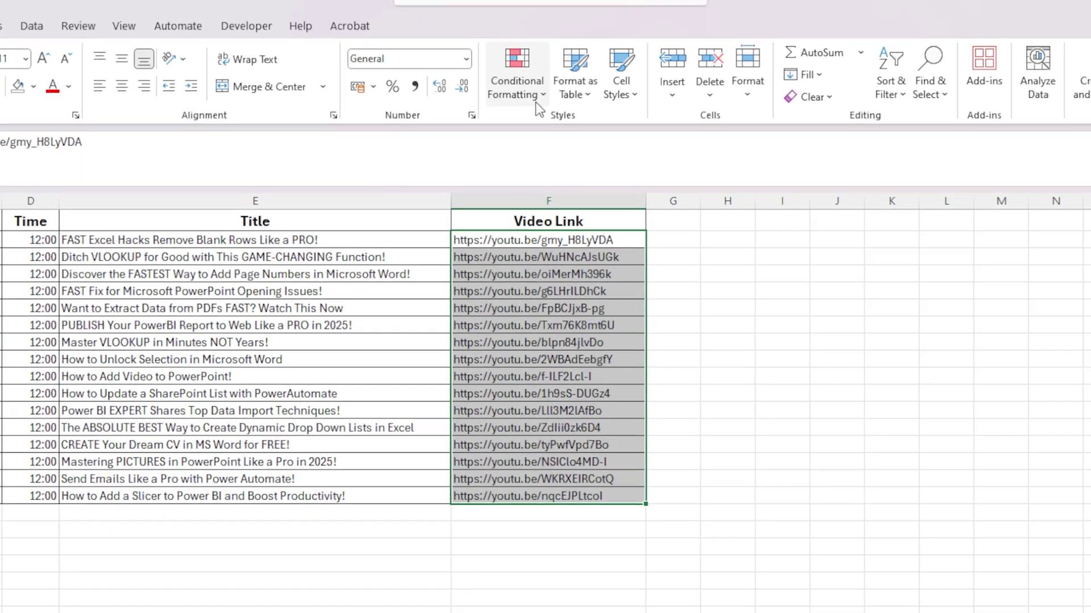
Step: Start a Text That Contains rule on the video links matching 'https'
{"action": "left_click", "coordinate": [526, 71]}
{"action": "mouse_move", "coordinate": [558, 112]}
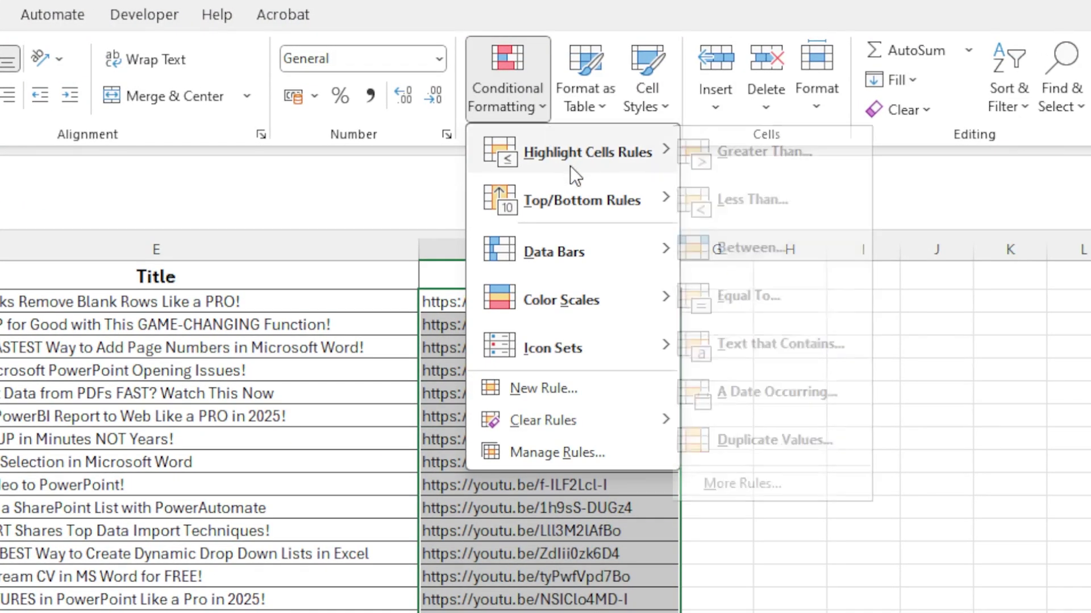
{"action": "left_click", "coordinate": [774, 352]}
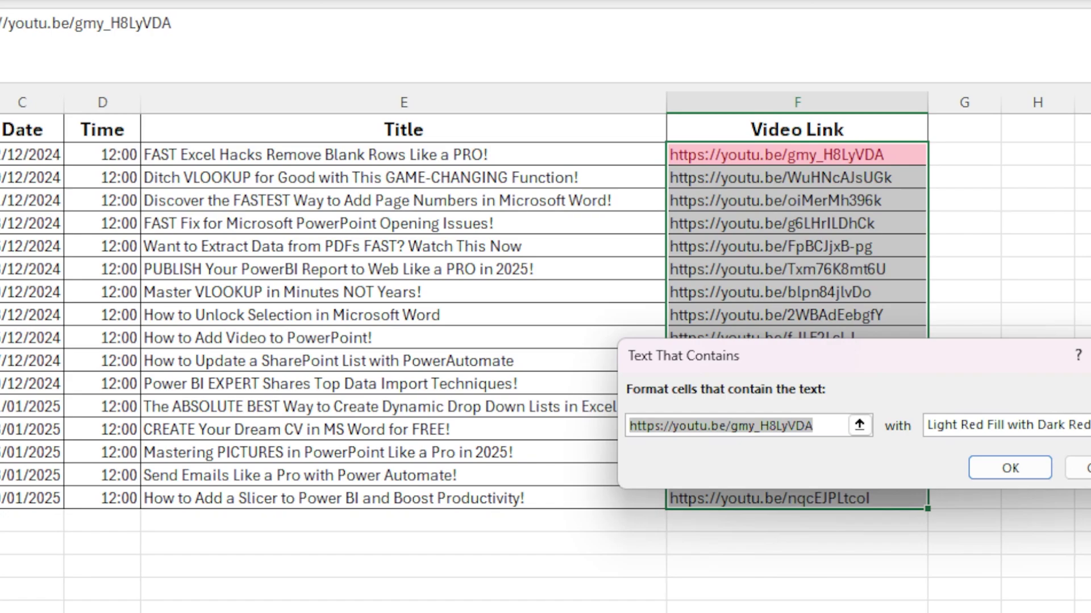
{"action": "left_click_drag", "start_coordinate": [909, 367], "coordinate": [377, 216]}
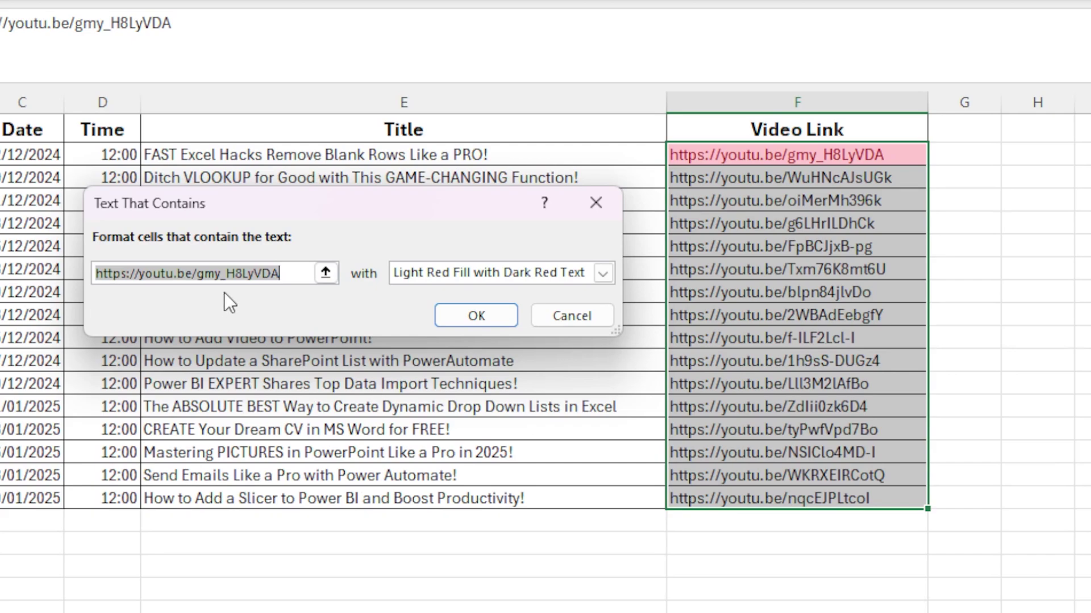
{"action": "key", "text": "BackSpace"}
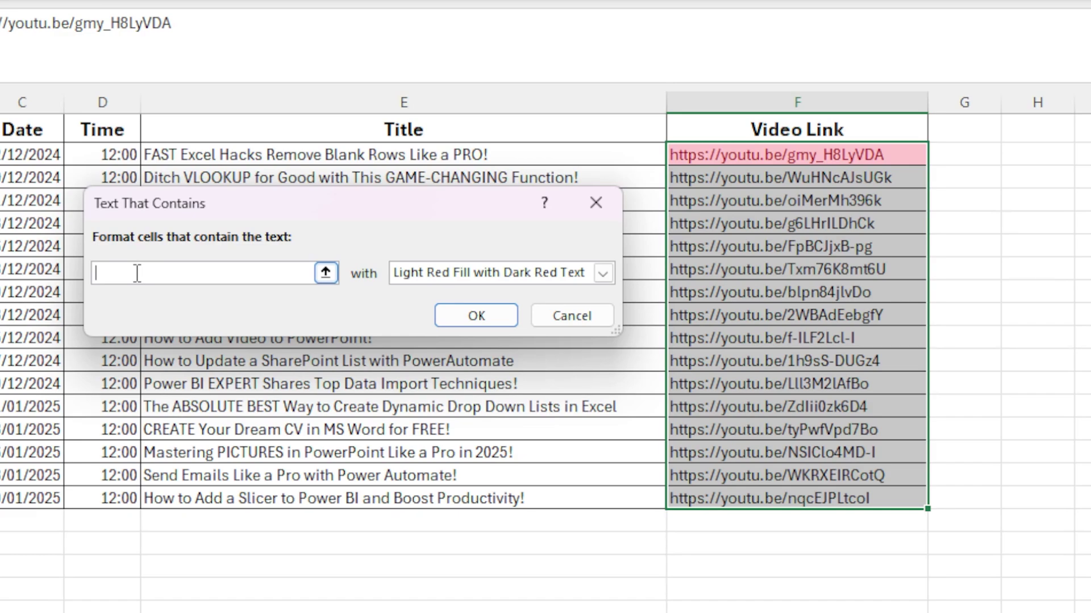
{"action": "type", "text": "http"}
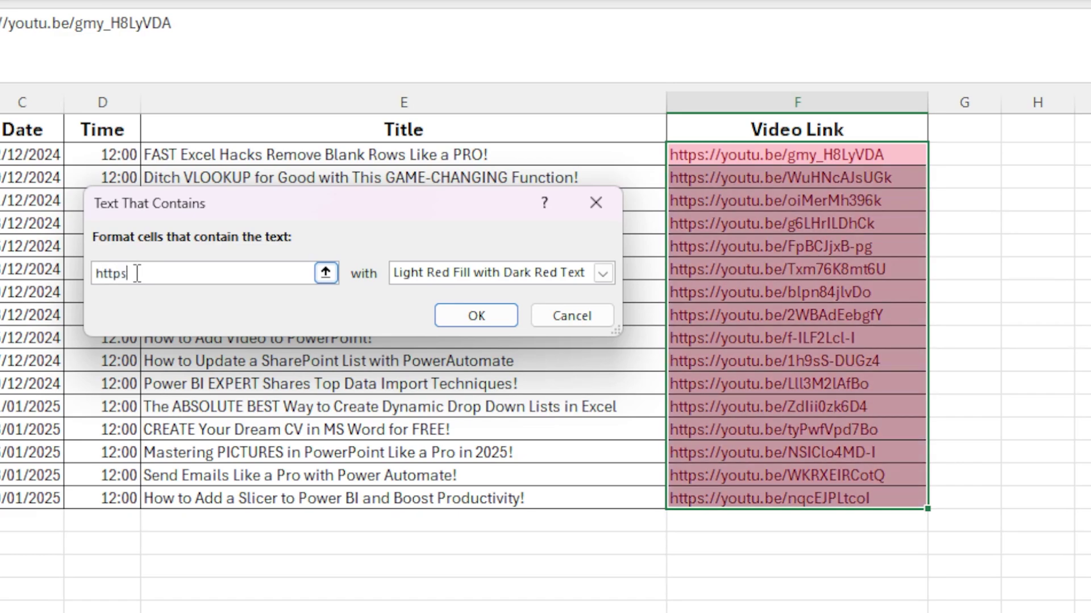
{"action": "type", "text": "s"}
Step: Preview the green, yellow and red presets, then apply Green Fill with Dark Green Text
{"action": "left_click", "coordinate": [604, 275]}
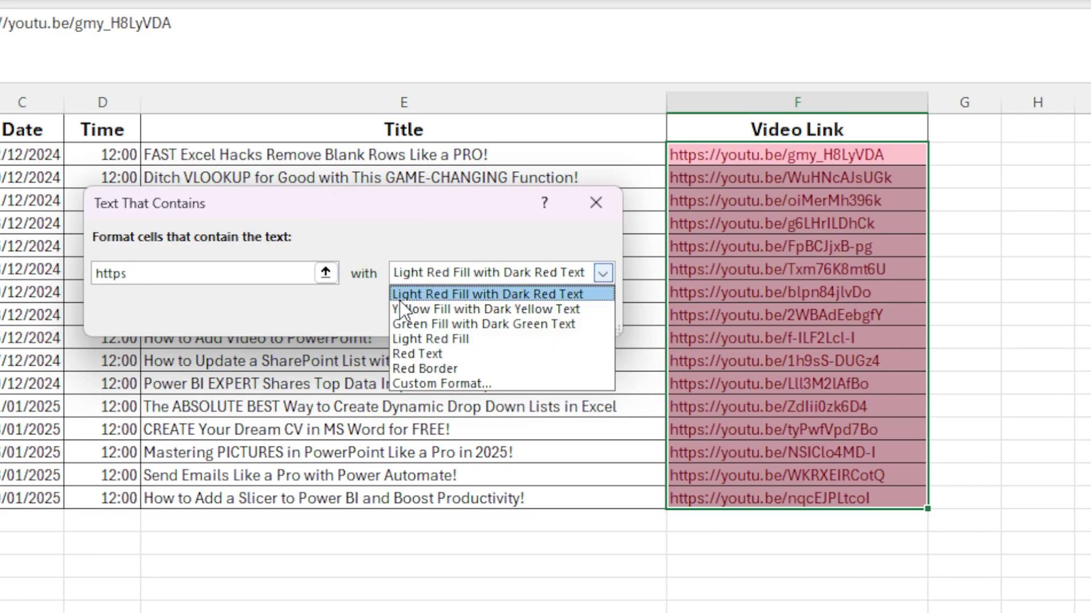
{"action": "left_click", "coordinate": [408, 324]}
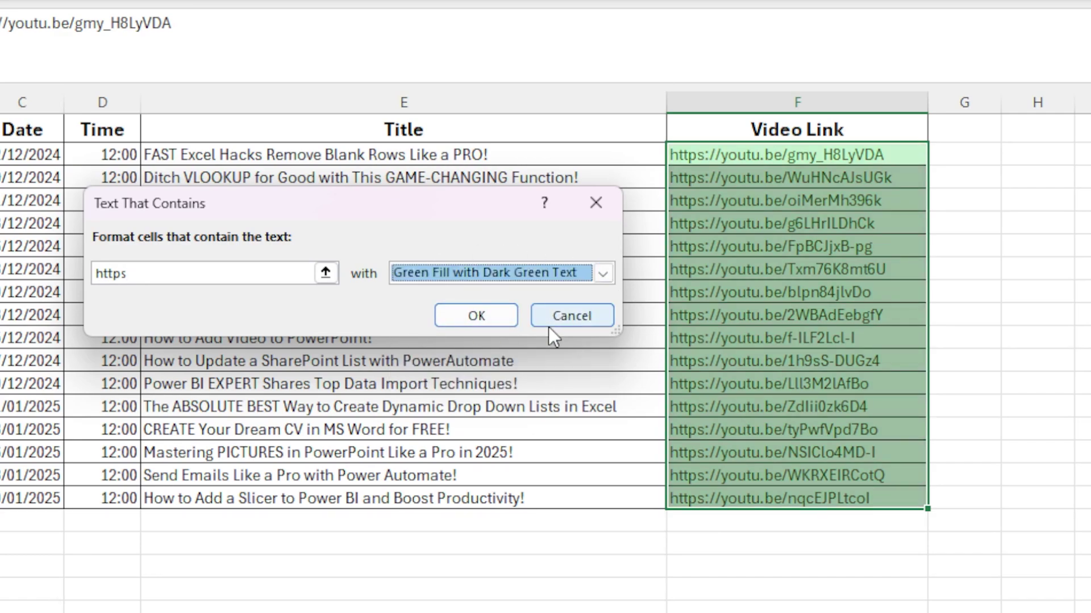
{"action": "left_click", "coordinate": [603, 275]}
{"action": "left_click", "coordinate": [455, 310]}
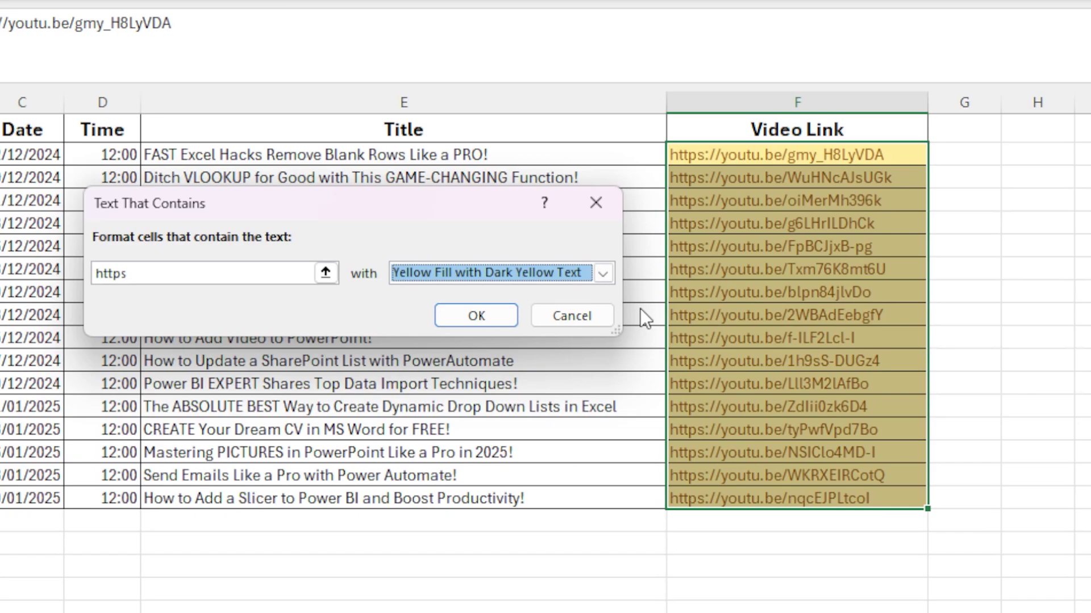
{"action": "left_click", "coordinate": [603, 275]}
{"action": "left_click", "coordinate": [472, 291]}
{"action": "left_click", "coordinate": [613, 274]}
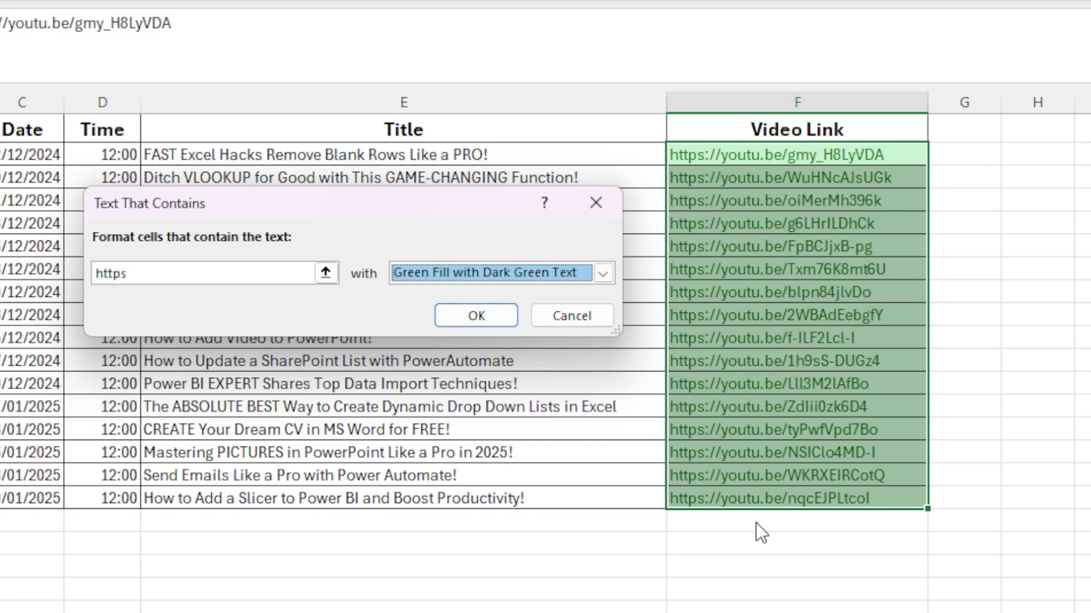
{"action": "left_click", "coordinate": [476, 316]}
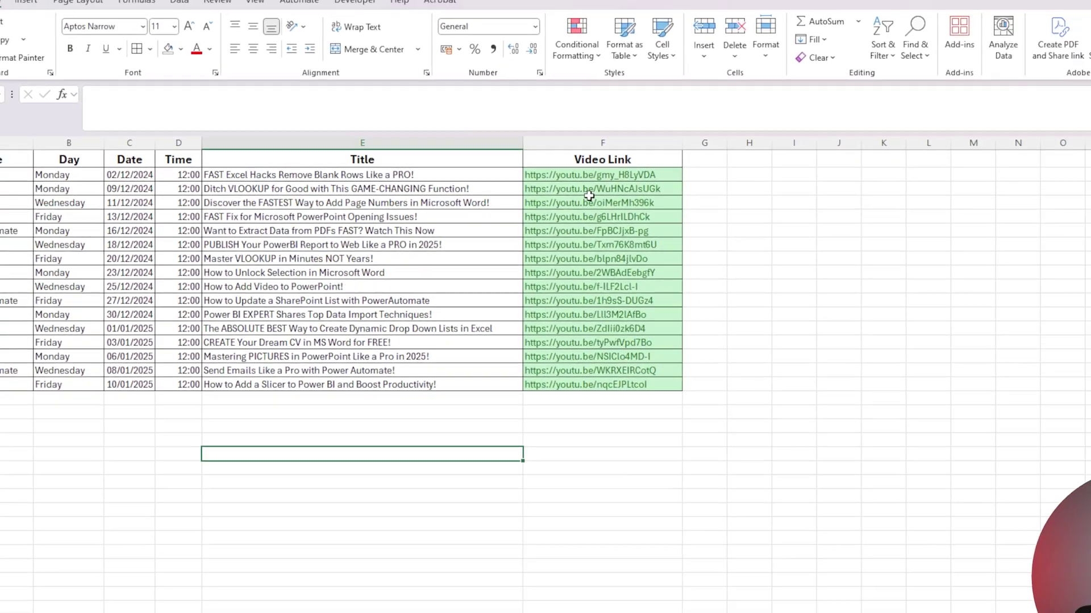
Step: Highlight 'Excel' entries in A2:A17 with a Text That Contains rule using Green Fill with Dark Green Text
{"action": "left_click_drag", "start_coordinate": [690, 163], "coordinate": [685, 451]}
{"action": "left_click", "coordinate": [441, 386]}
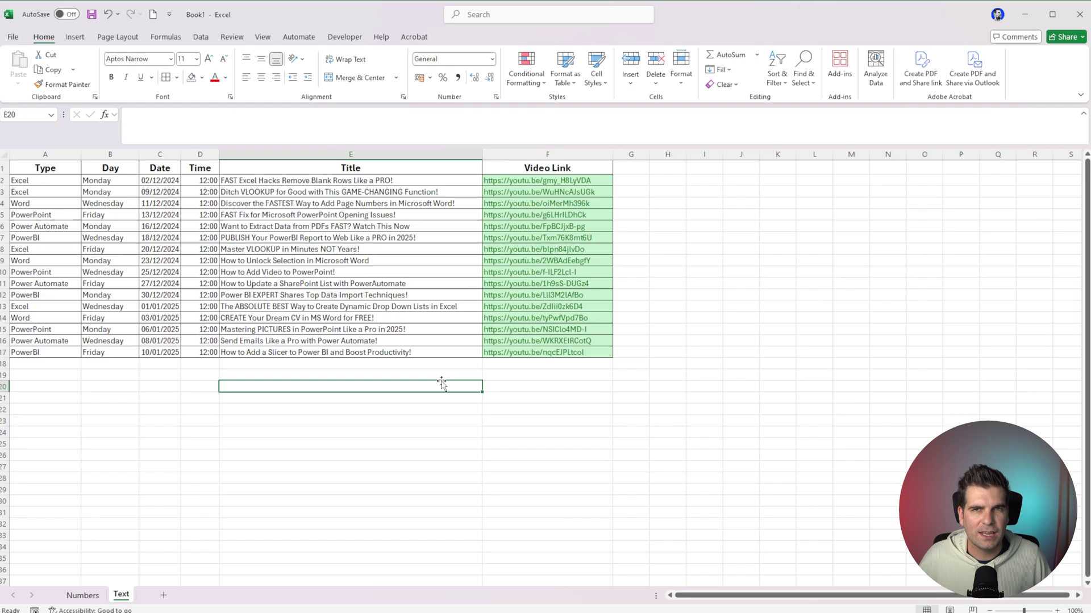
{"action": "left_click_drag", "start_coordinate": [38, 180], "coordinate": [46, 353]}
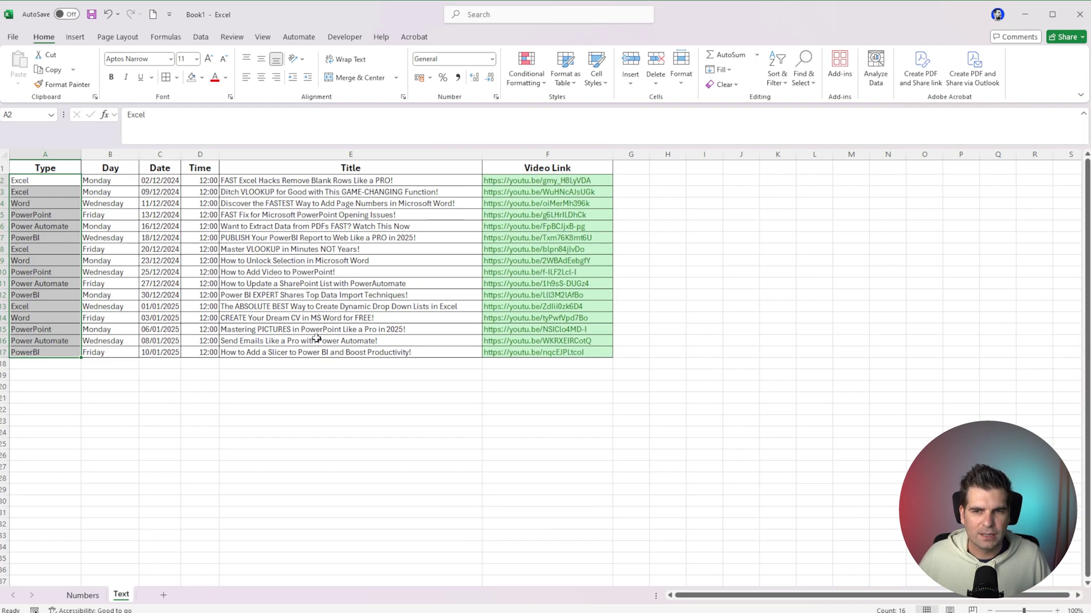
{"action": "left_click", "coordinate": [528, 84]}
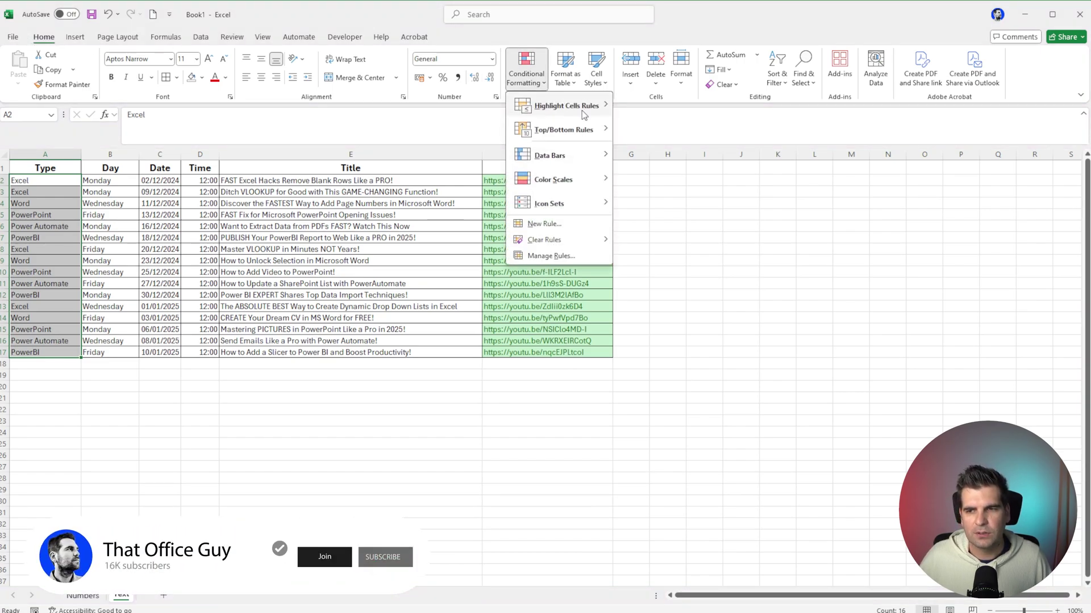
{"action": "mouse_move", "coordinate": [582, 110]}
{"action": "left_click", "coordinate": [660, 202]}
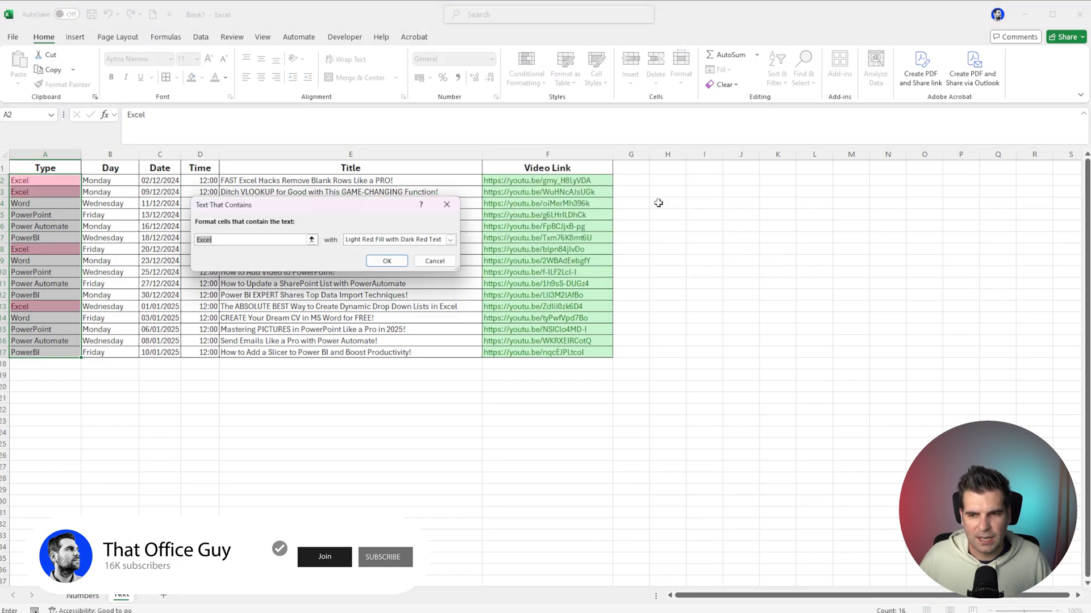
{"action": "left_click", "coordinate": [450, 240]}
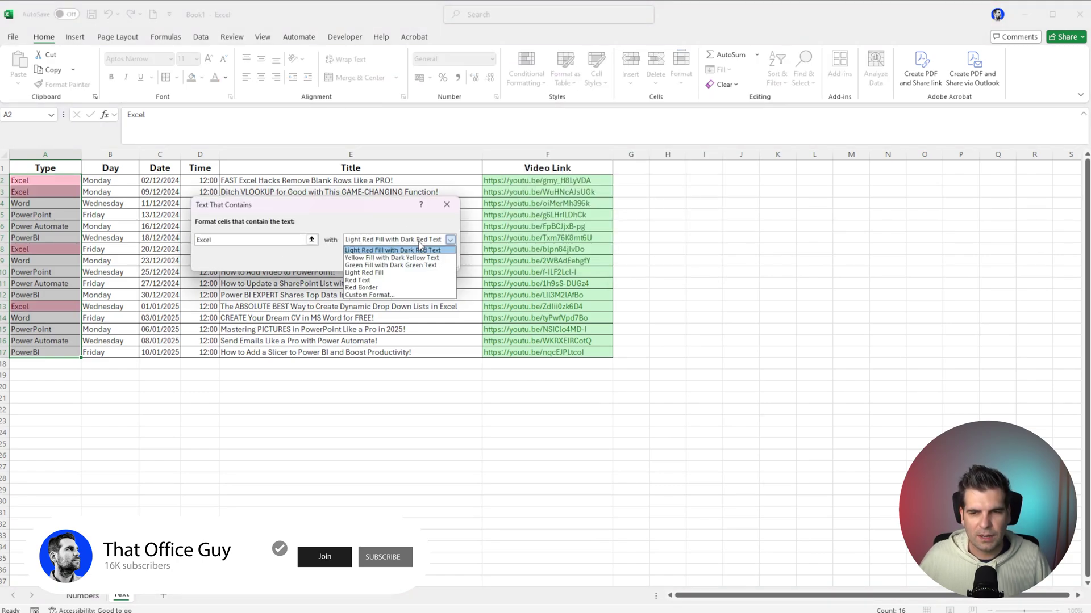
{"action": "left_click", "coordinate": [390, 267]}
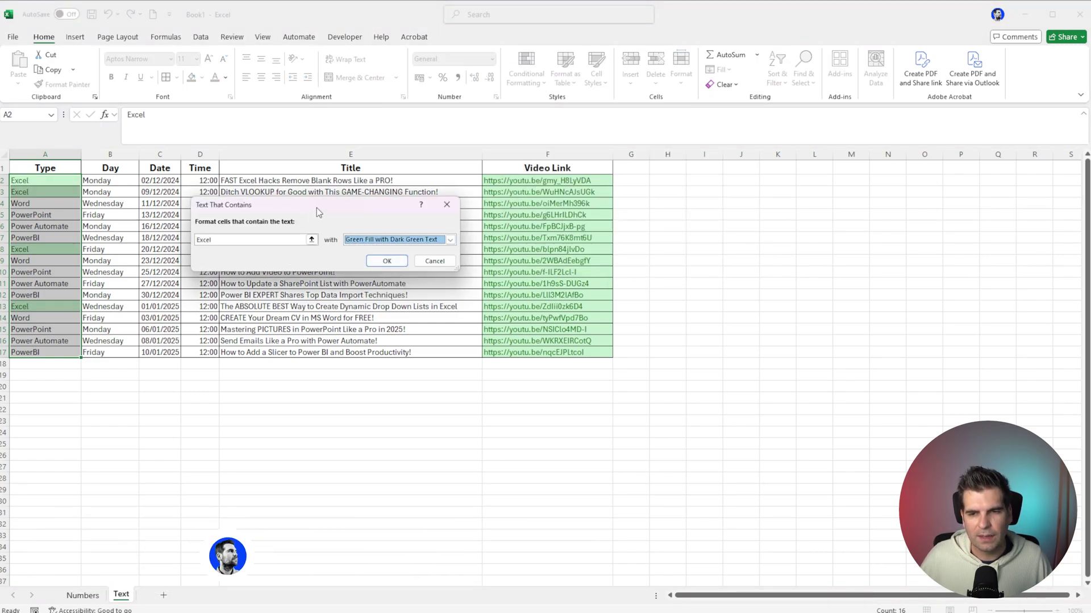
{"action": "left_click_drag", "start_coordinate": [316, 208], "coordinate": [322, 231]}
{"action": "left_click", "coordinate": [393, 284]}
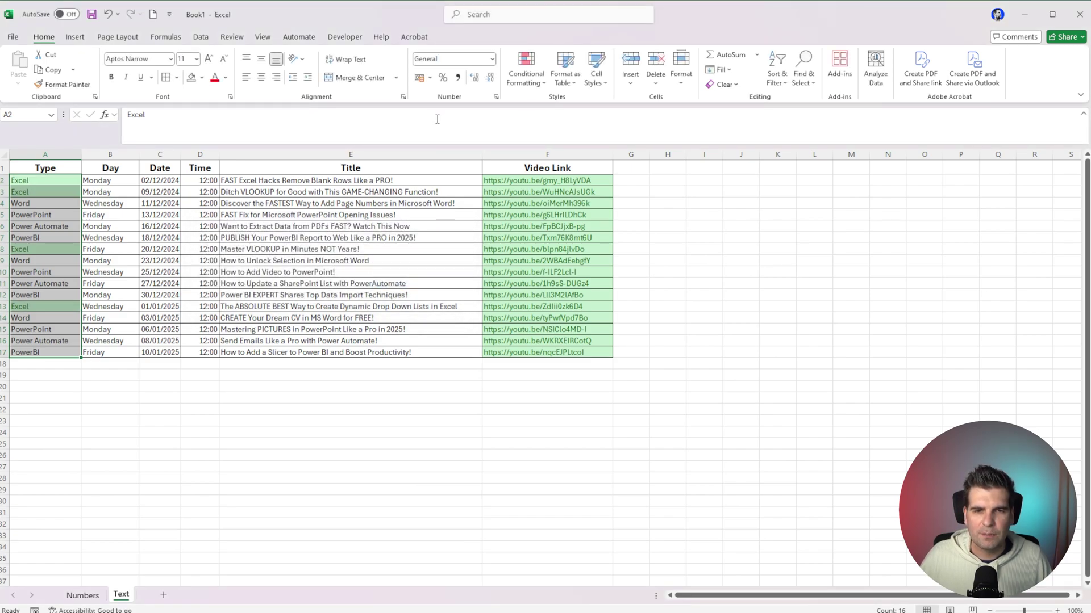
Step: Start a Text That Contains rule matching 'Word' with a custom format
{"action": "left_click", "coordinate": [525, 73]}
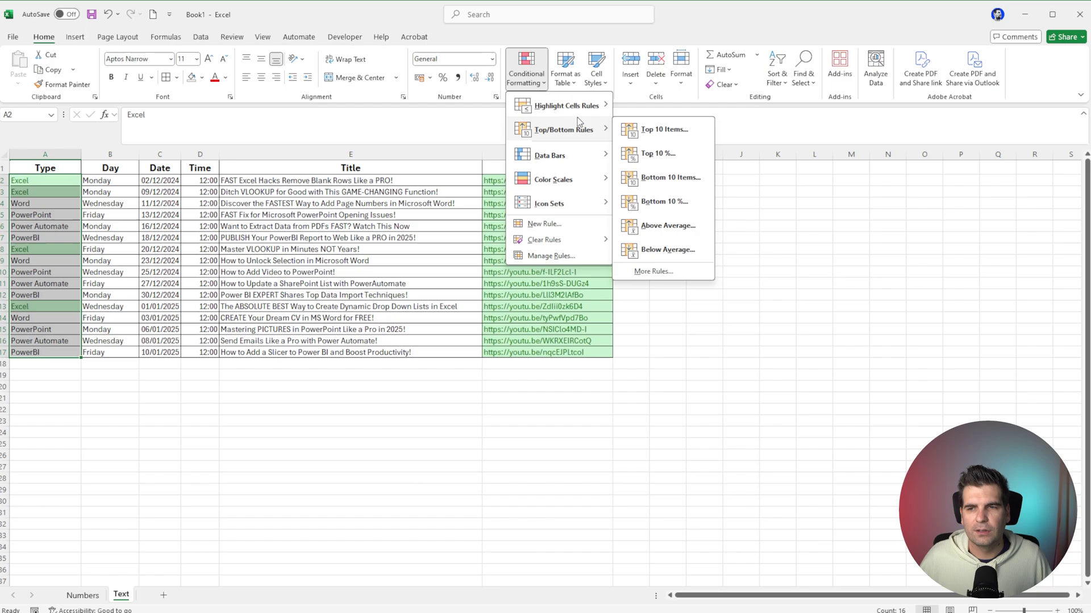
{"action": "mouse_move", "coordinate": [583, 109]}
{"action": "left_click", "coordinate": [662, 202]}
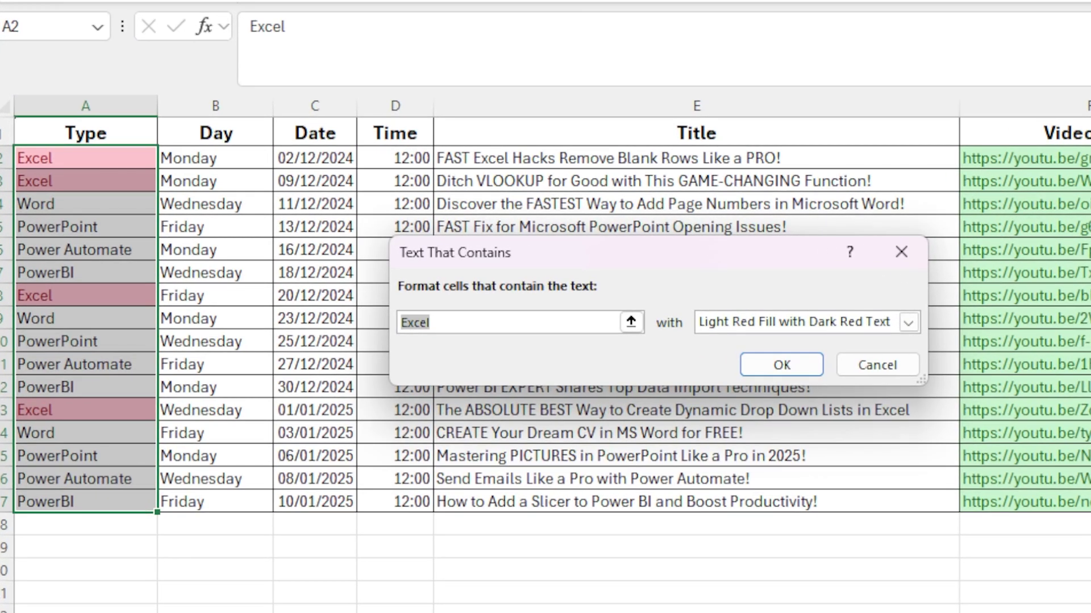
{"action": "type", "text": "Word"}
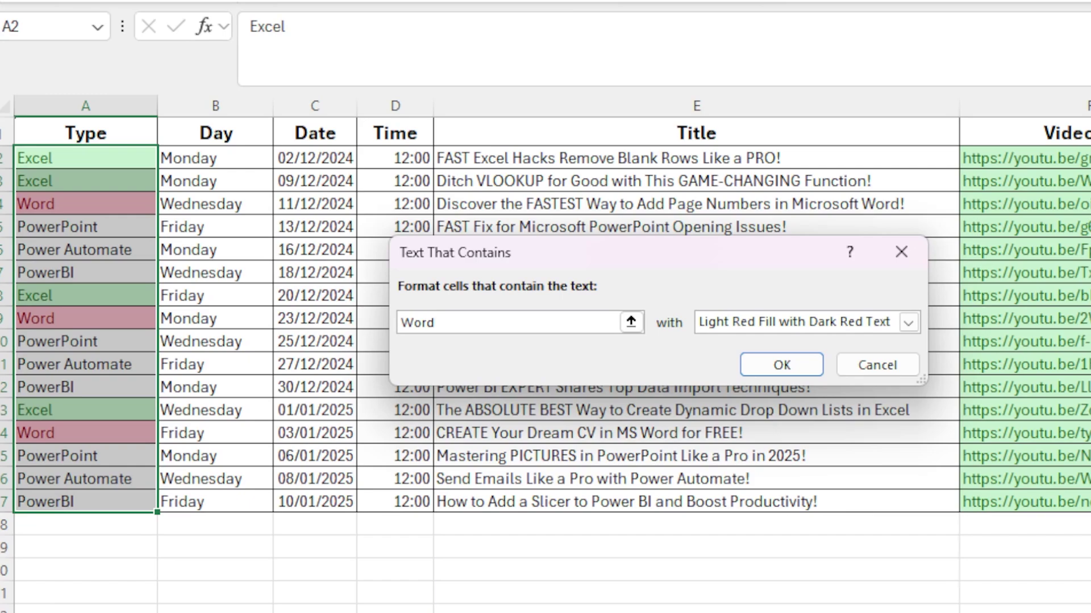
{"action": "left_click", "coordinate": [718, 325]}
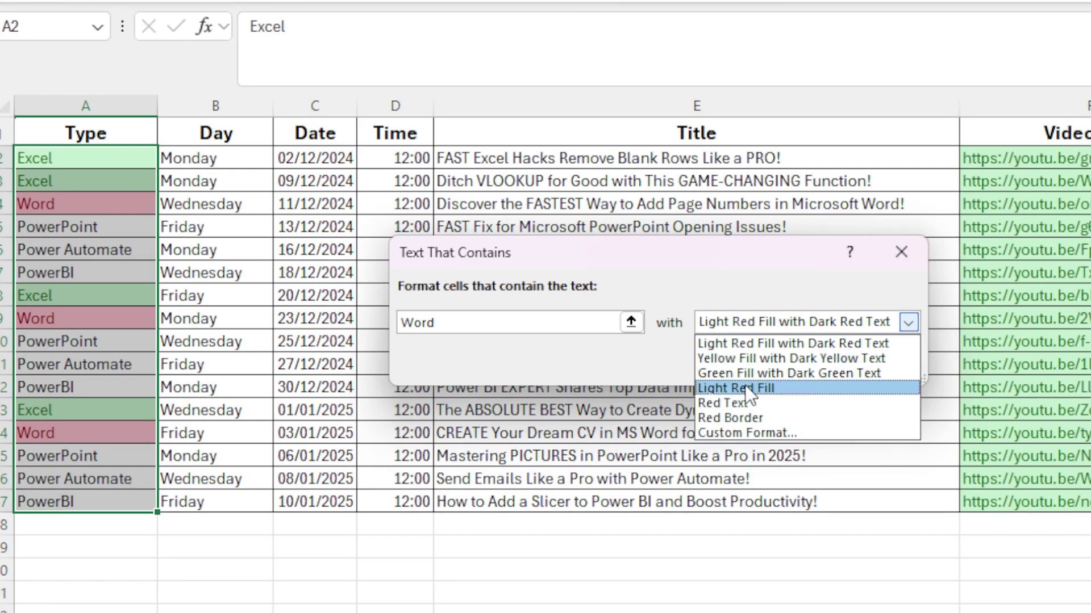
{"action": "left_click", "coordinate": [742, 432]}
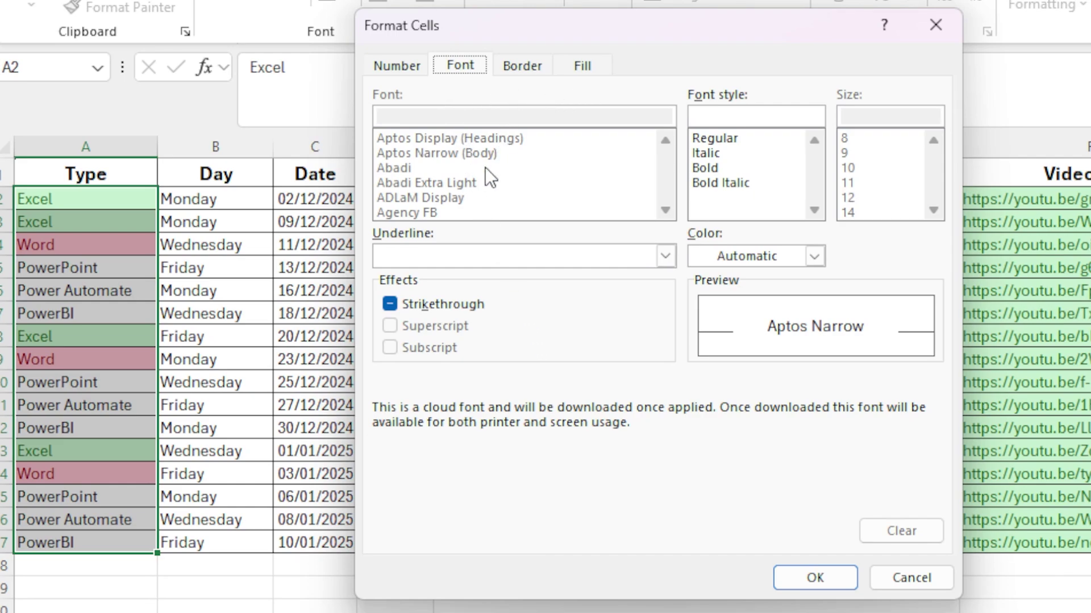
Step: Give the Word rule a dark blue font and blue fill, then apply it
{"action": "left_click", "coordinate": [813, 255]}
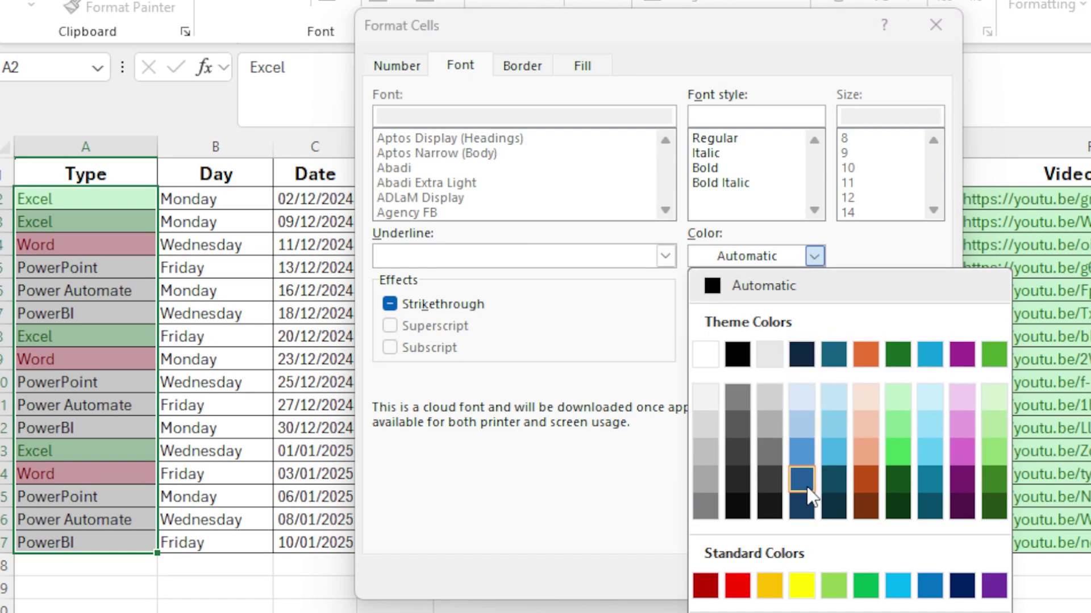
{"action": "left_click", "coordinate": [801, 507]}
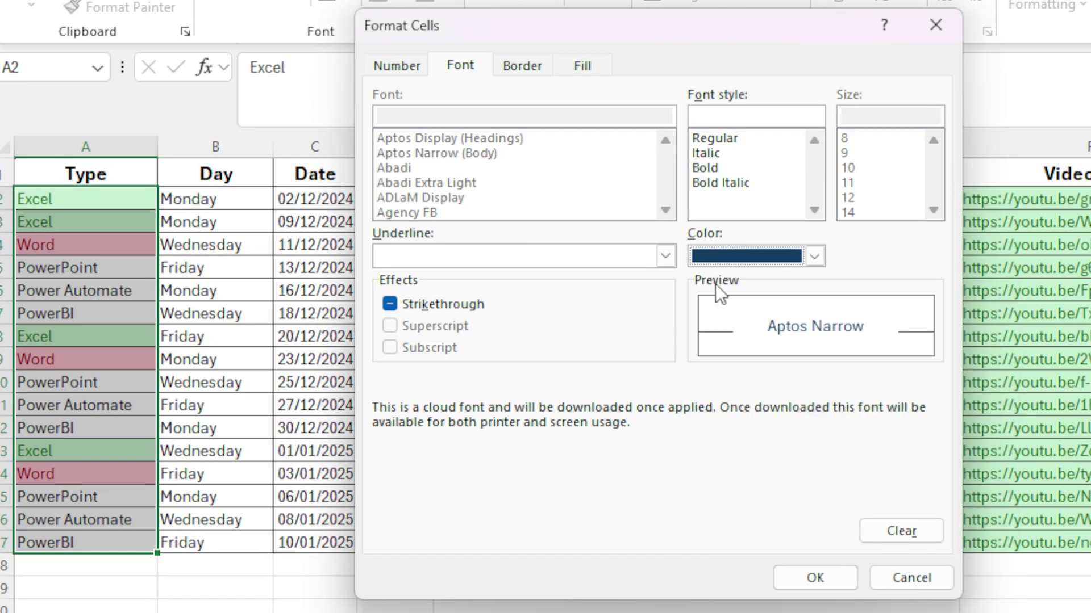
{"action": "left_click", "coordinate": [577, 67]}
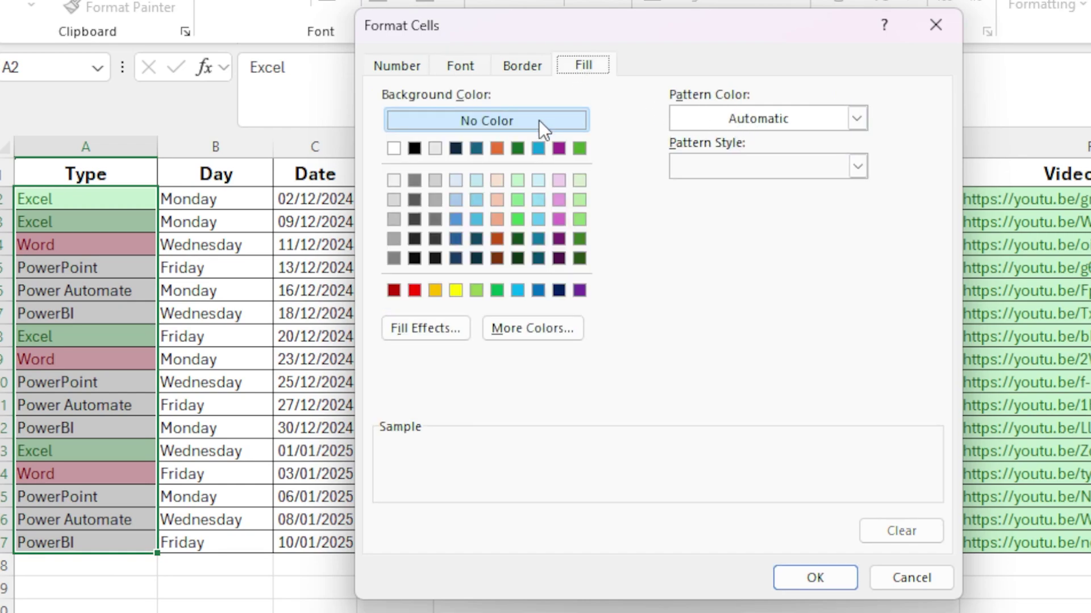
{"action": "left_click", "coordinate": [461, 221]}
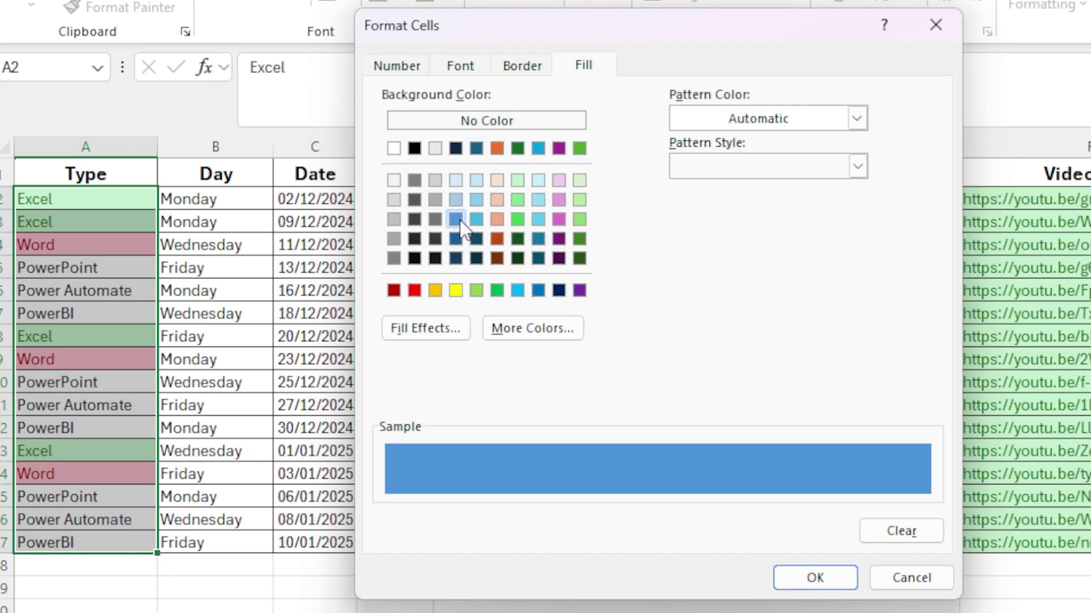
{"action": "left_click", "coordinate": [810, 581]}
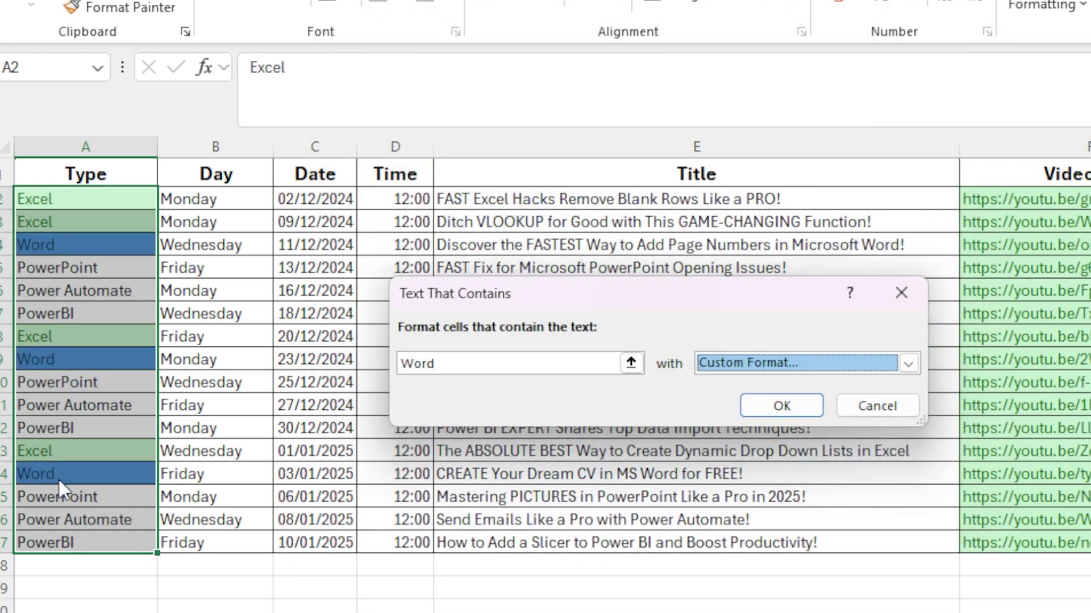
{"action": "left_click", "coordinate": [766, 407]}
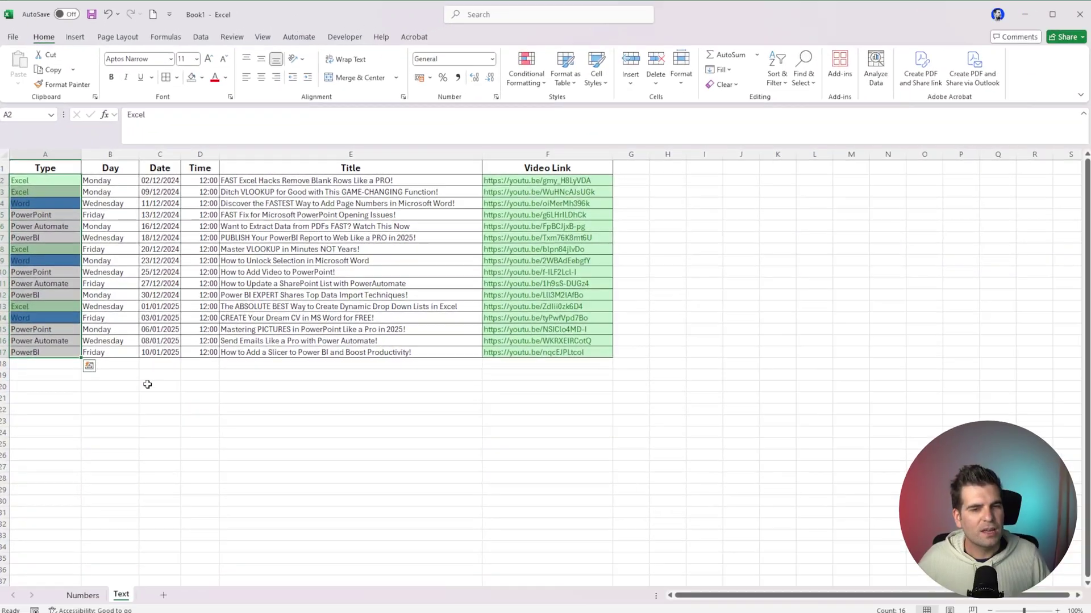
Step: Start a Text That Contains rule for the PowerBI entries and trim its match text to 'BI'
{"action": "left_click", "coordinate": [523, 85]}
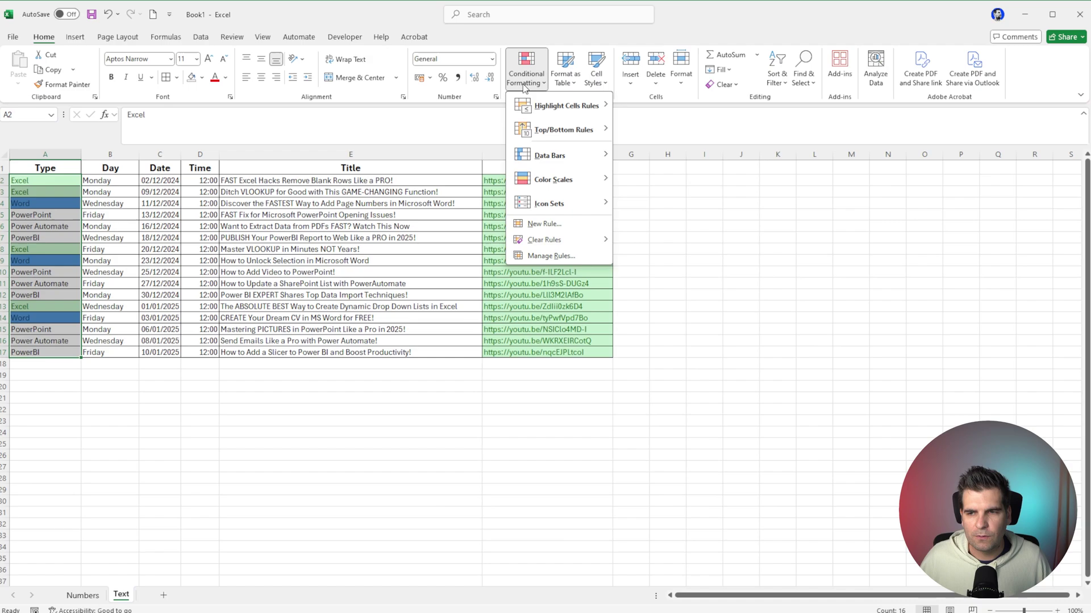
{"action": "mouse_move", "coordinate": [592, 107]}
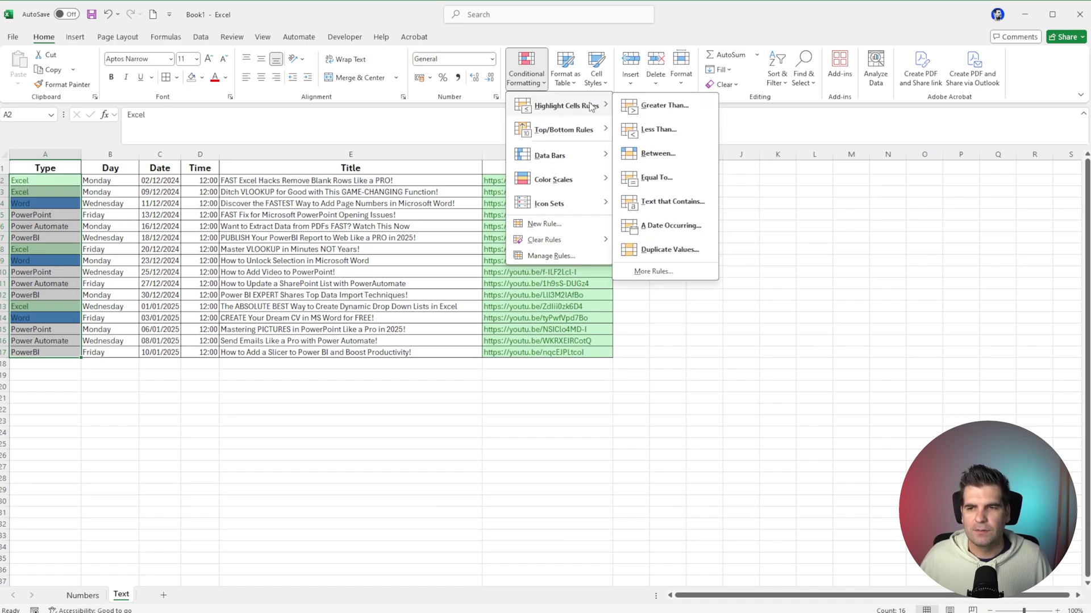
{"action": "left_click", "coordinate": [656, 204]}
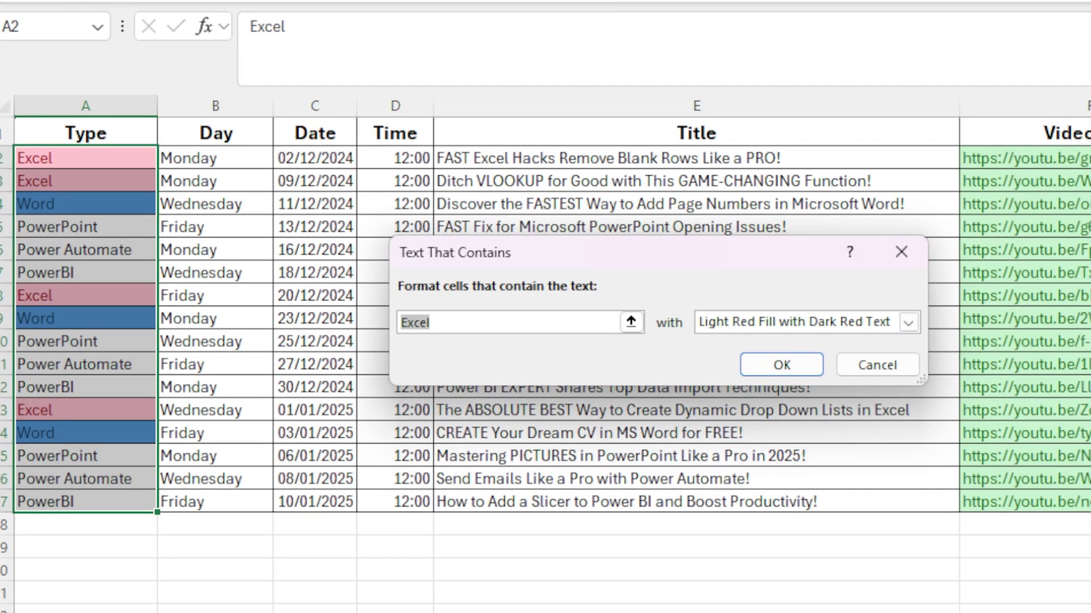
{"action": "type", "text": "PowerBI"}
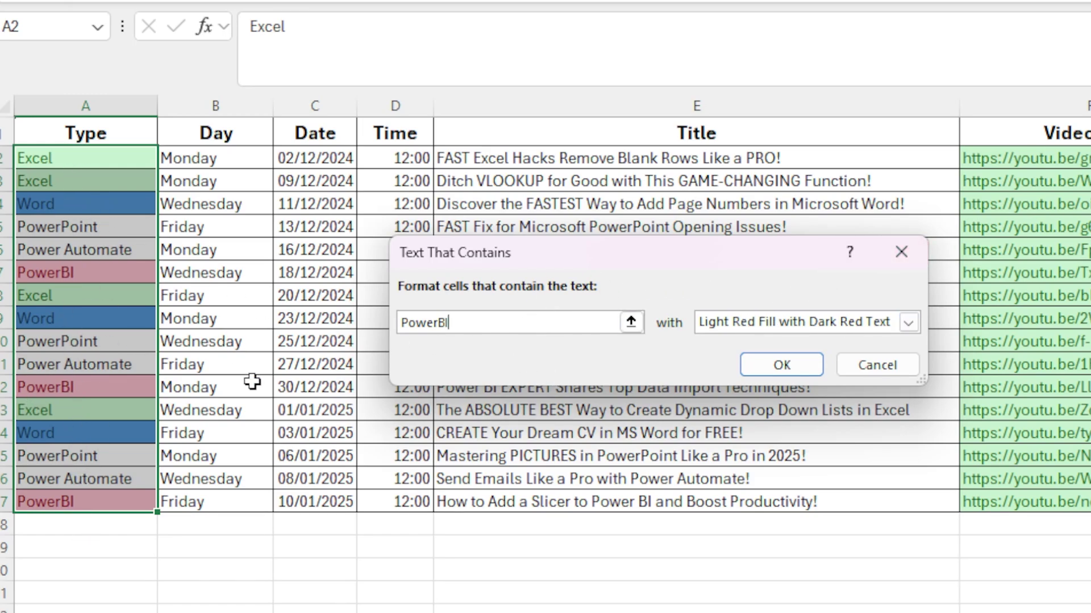
{"action": "left_click", "coordinate": [437, 322]}
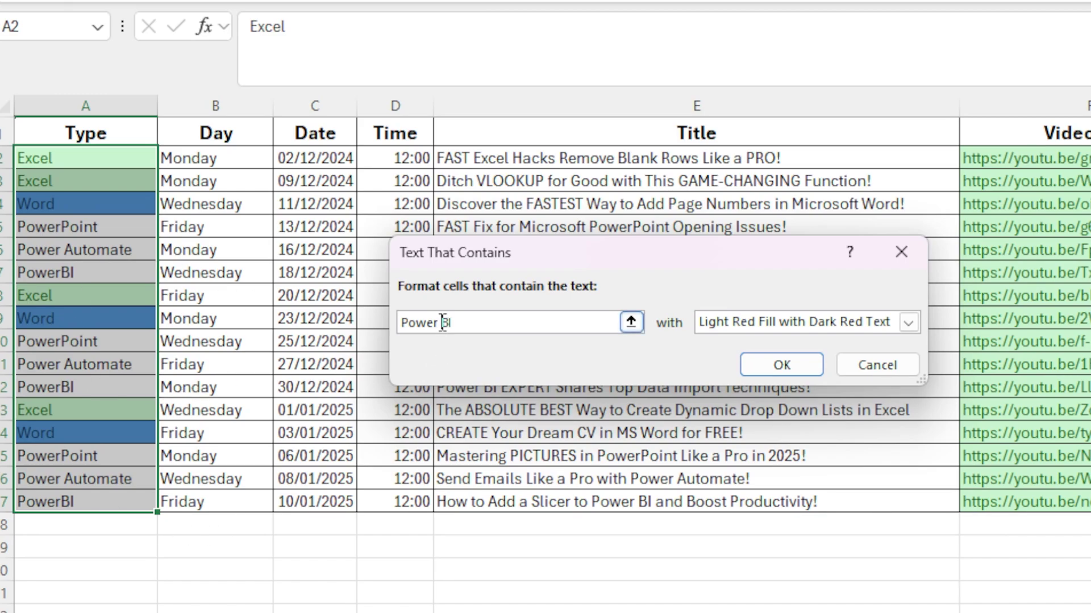
{"action": "left_click_drag", "start_coordinate": [443, 323], "coordinate": [391, 322]}
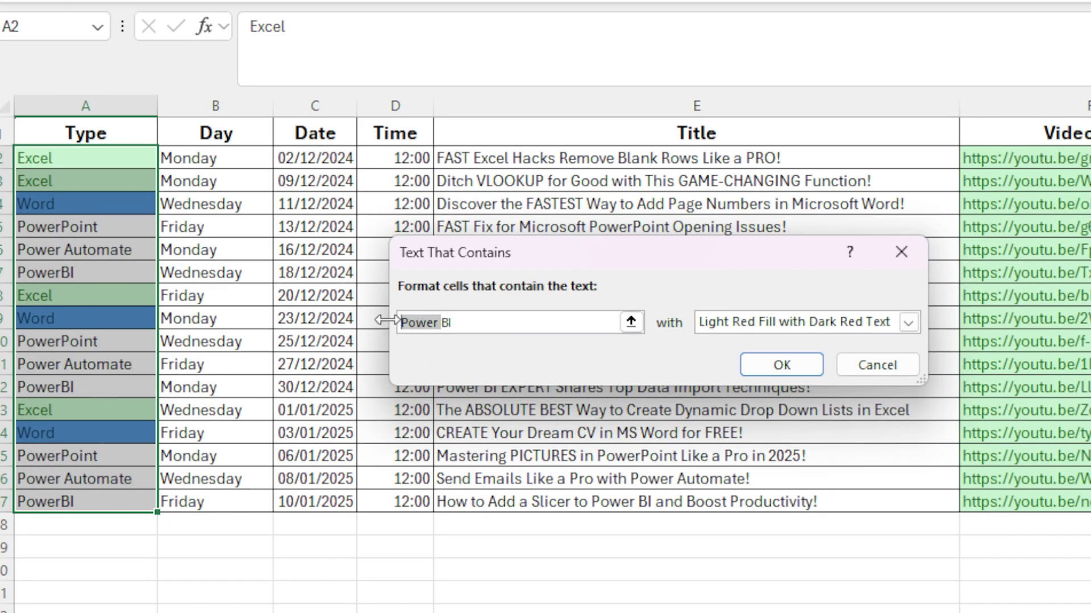
{"action": "key", "text": "BackSpace"}
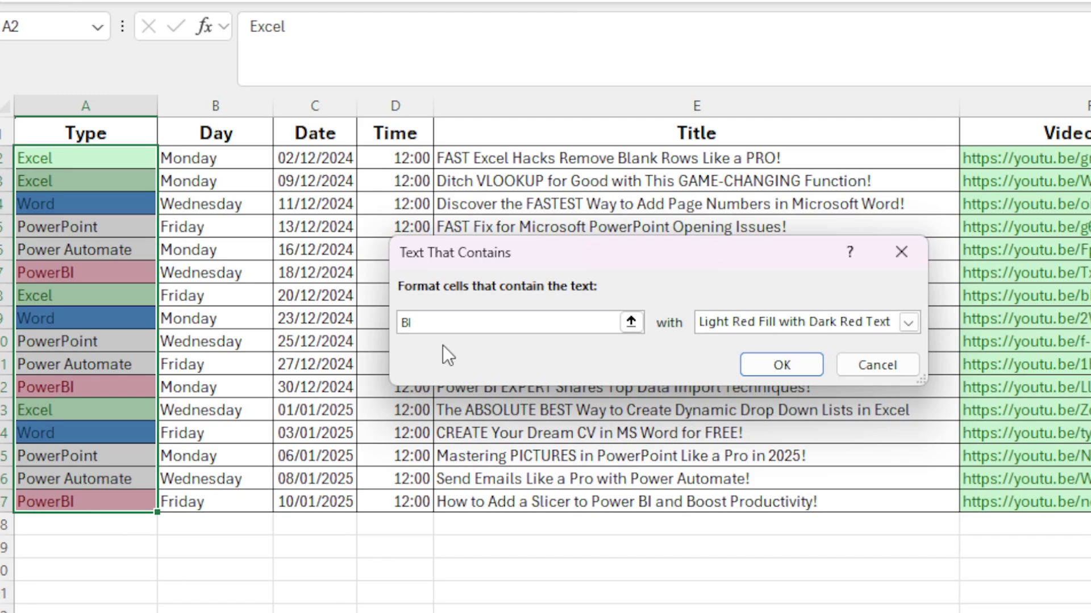
{"action": "left_click", "coordinate": [909, 322]}
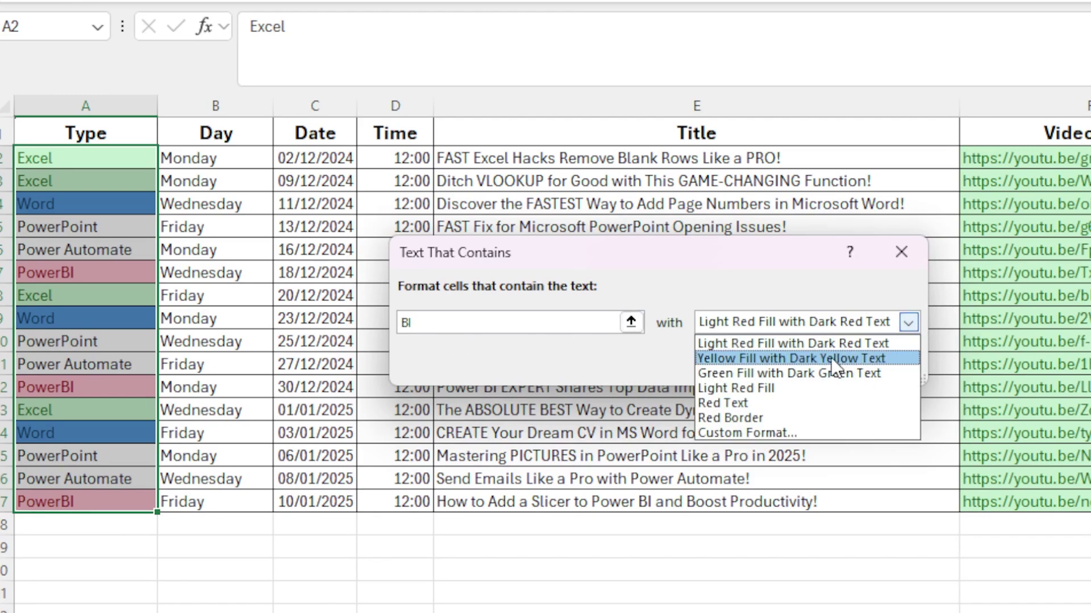
Step: Apply the 'BI' rule with a custom yellow fill and Automatic font colour
{"action": "left_click", "coordinate": [761, 430]}
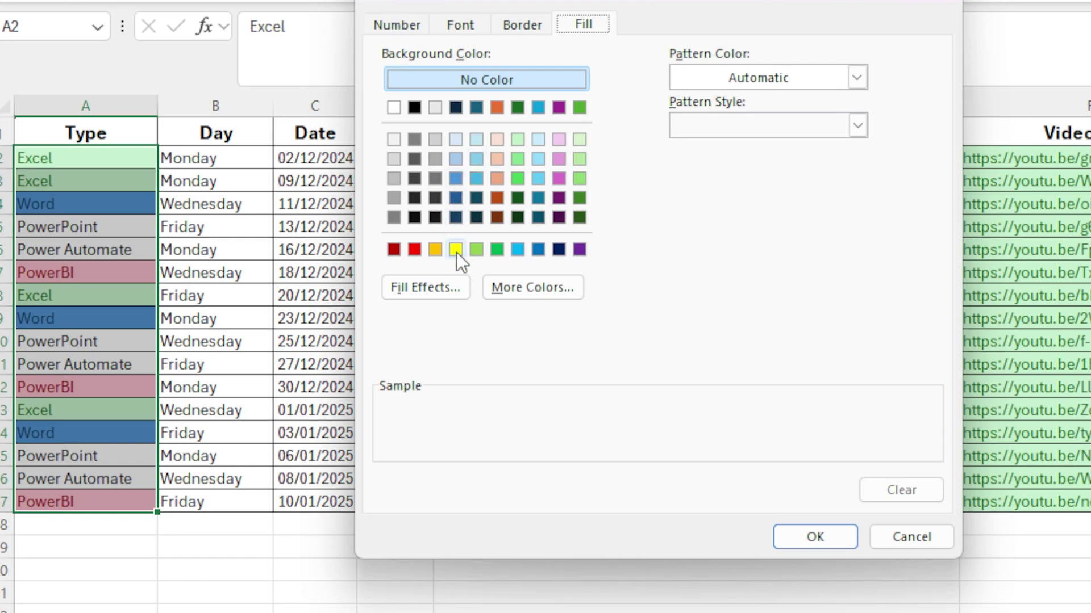
{"action": "left_click", "coordinate": [455, 251]}
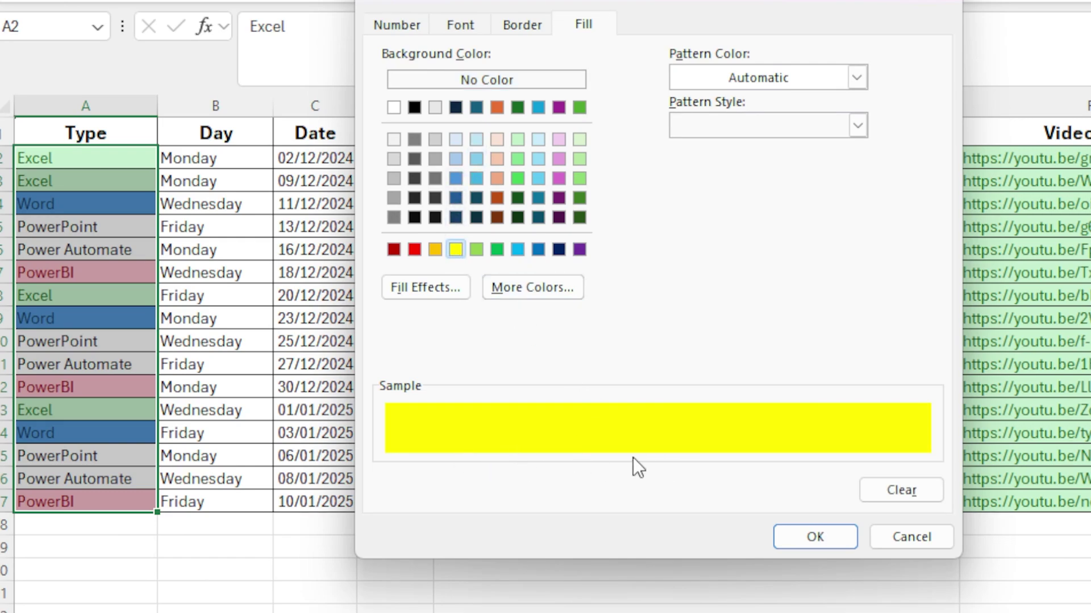
{"action": "left_click", "coordinate": [467, 29]}
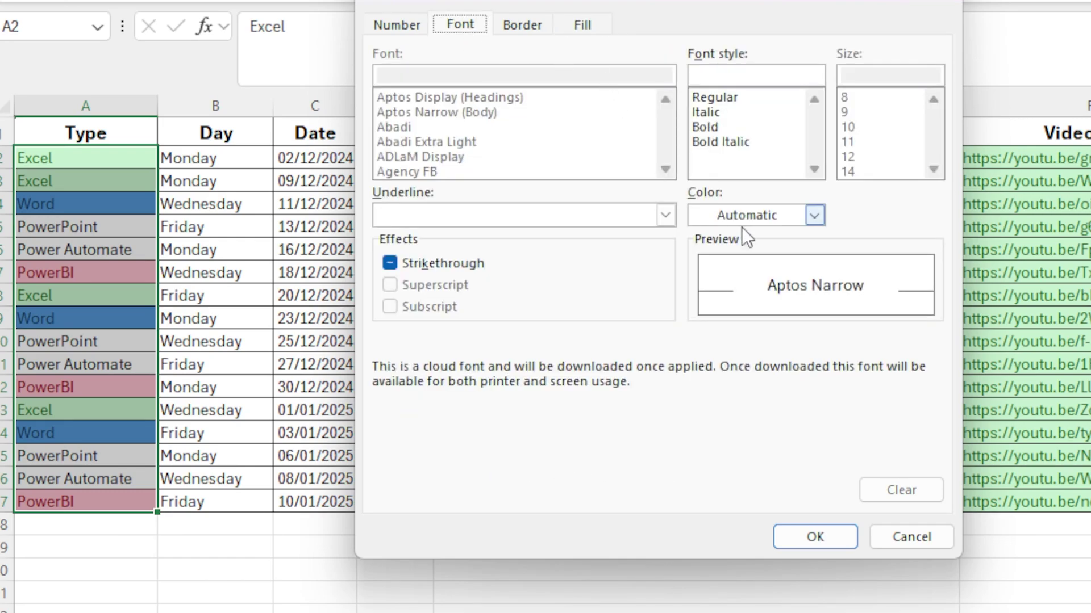
{"action": "left_click", "coordinate": [814, 215]}
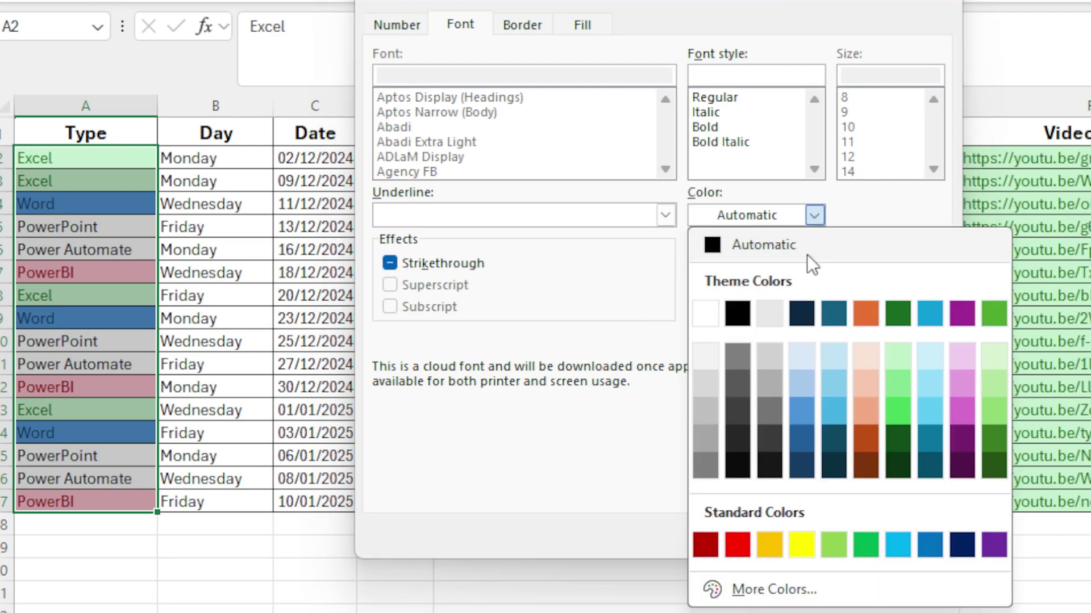
{"action": "left_click", "coordinate": [769, 545]}
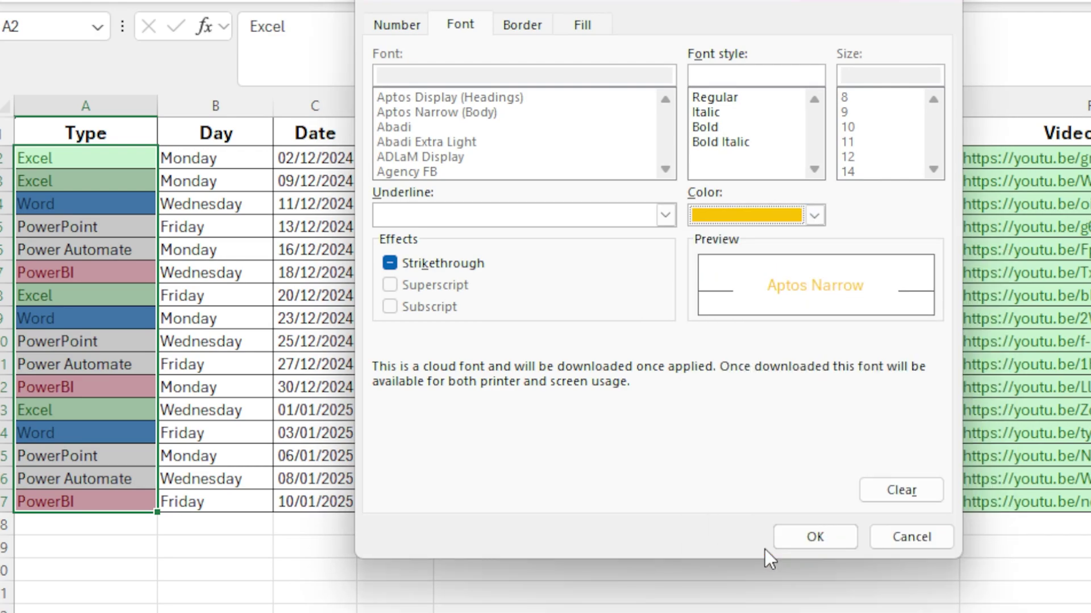
{"action": "left_click", "coordinate": [813, 219]}
{"action": "left_click", "coordinate": [716, 243]}
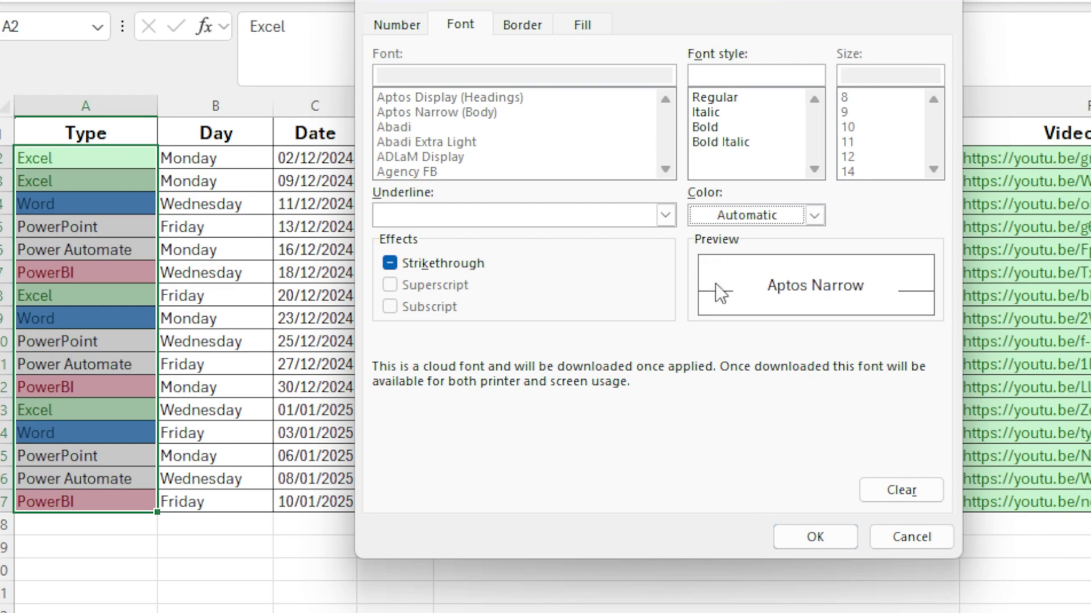
{"action": "left_click", "coordinate": [816, 535]}
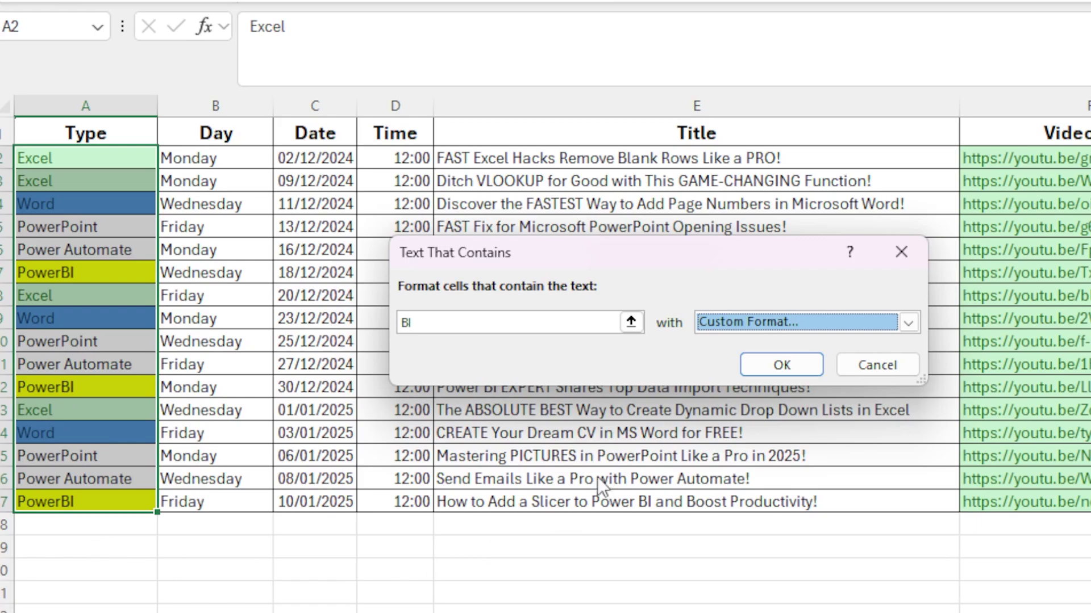
{"action": "left_click", "coordinate": [782, 365]}
{"action": "left_click", "coordinate": [713, 572]}
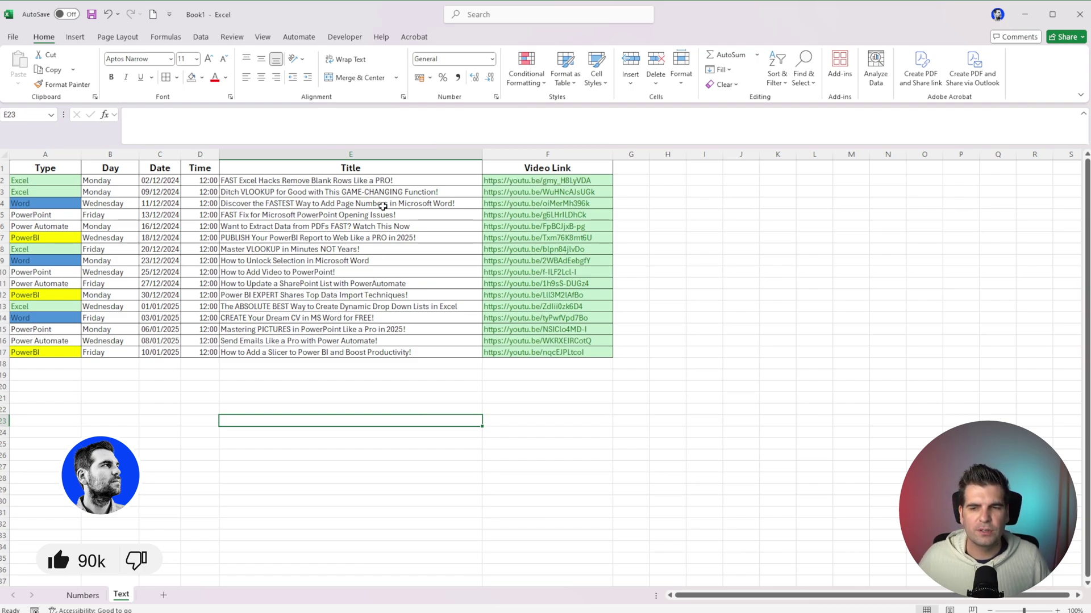
Step: On the Numbers sheet, copy the Name/Score table C4:D13 to L4
{"action": "left_click", "coordinate": [82, 596]}
{"action": "left_click_drag", "start_coordinate": [152, 213], "coordinate": [158, 307]}
{"action": "left_click_drag", "start_coordinate": [122, 202], "coordinate": [146, 304]}
{"action": "key", "text": "ctrl+c"}
{"action": "left_click", "coordinate": [455, 200]}
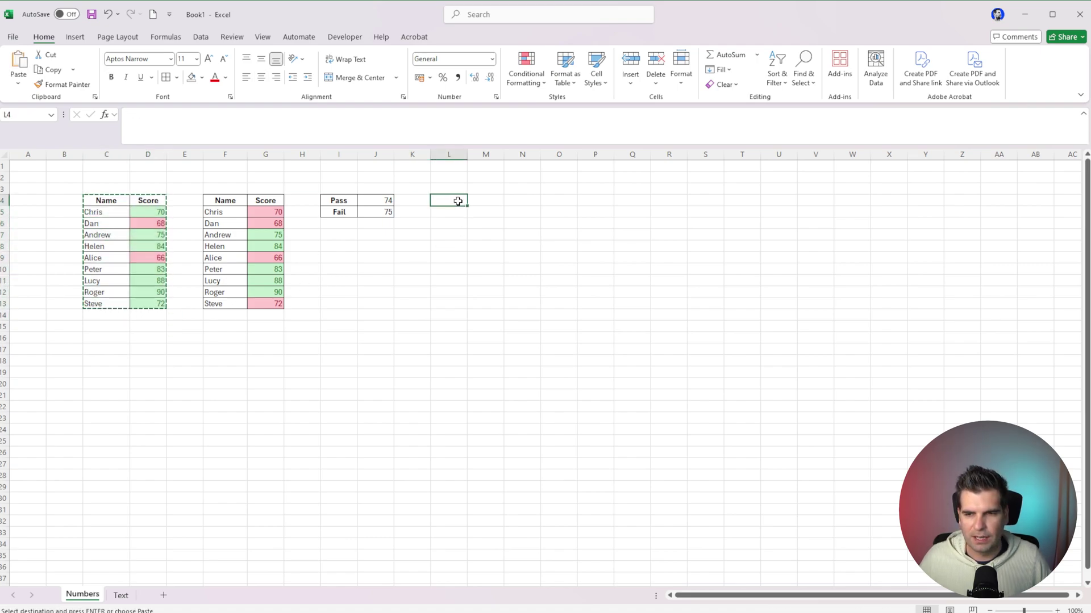
{"action": "key", "text": "ctrl+v"}
Step: Clear the conditional formatting rules from the copied scores in M5:M13
{"action": "left_click_drag", "start_coordinate": [482, 213], "coordinate": [484, 304]}
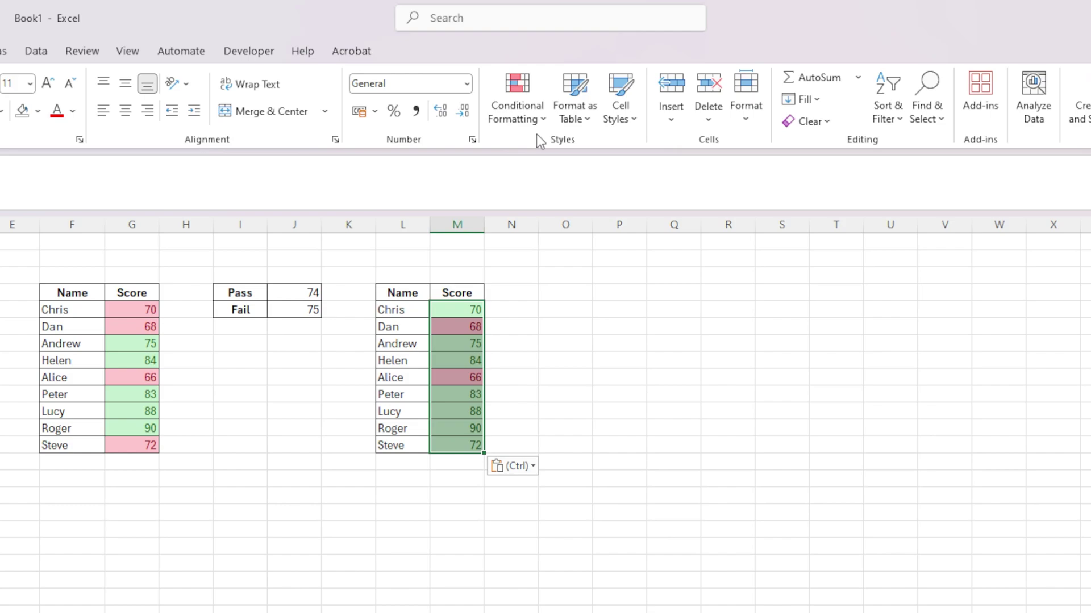
{"action": "left_click", "coordinate": [543, 84]}
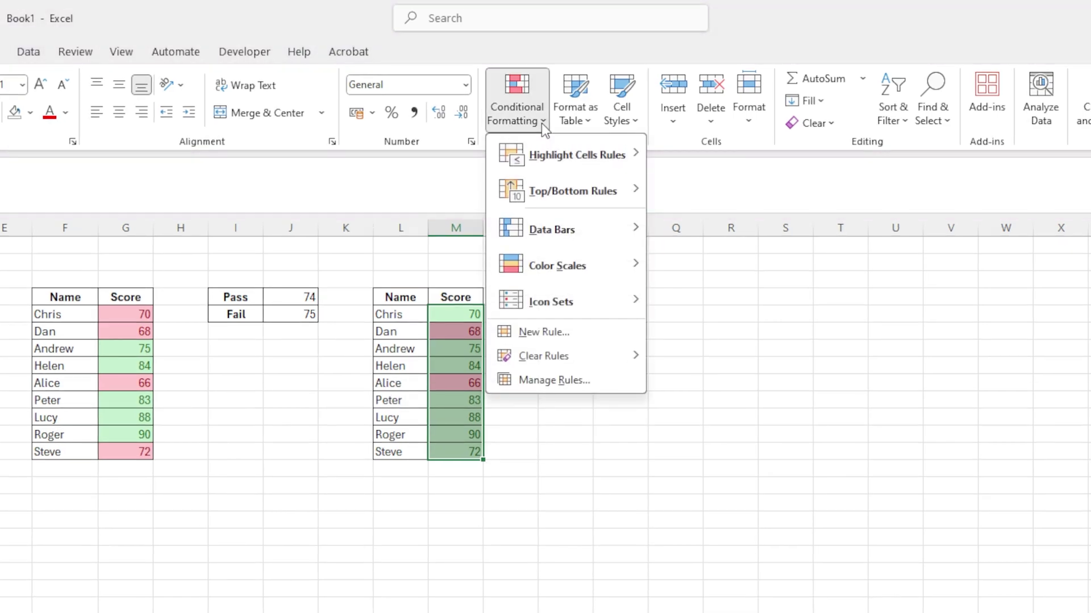
{"action": "mouse_move", "coordinate": [543, 357]}
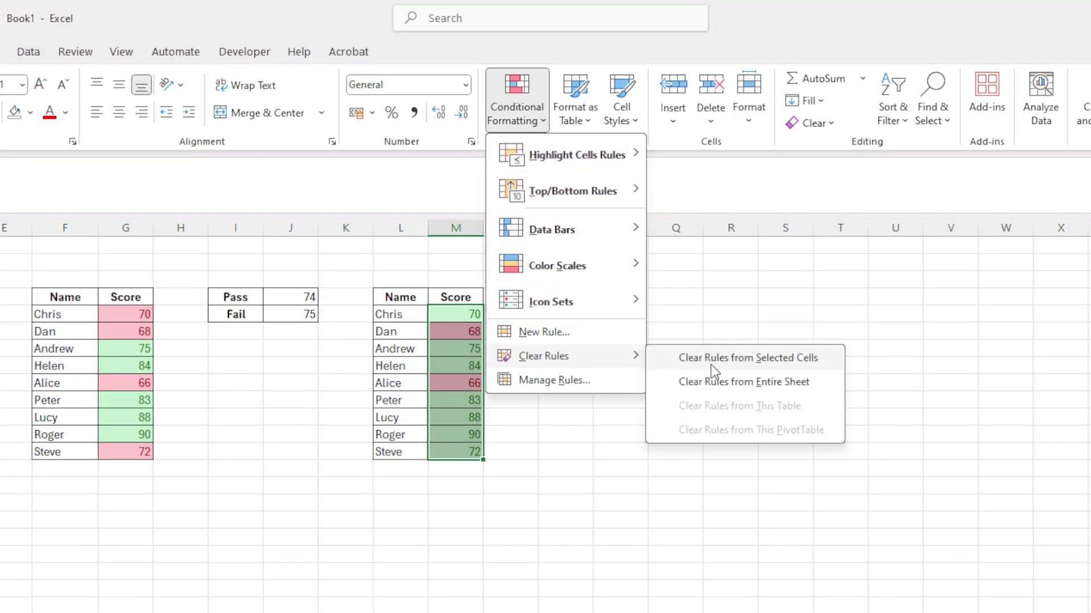
{"action": "left_click", "coordinate": [759, 359]}
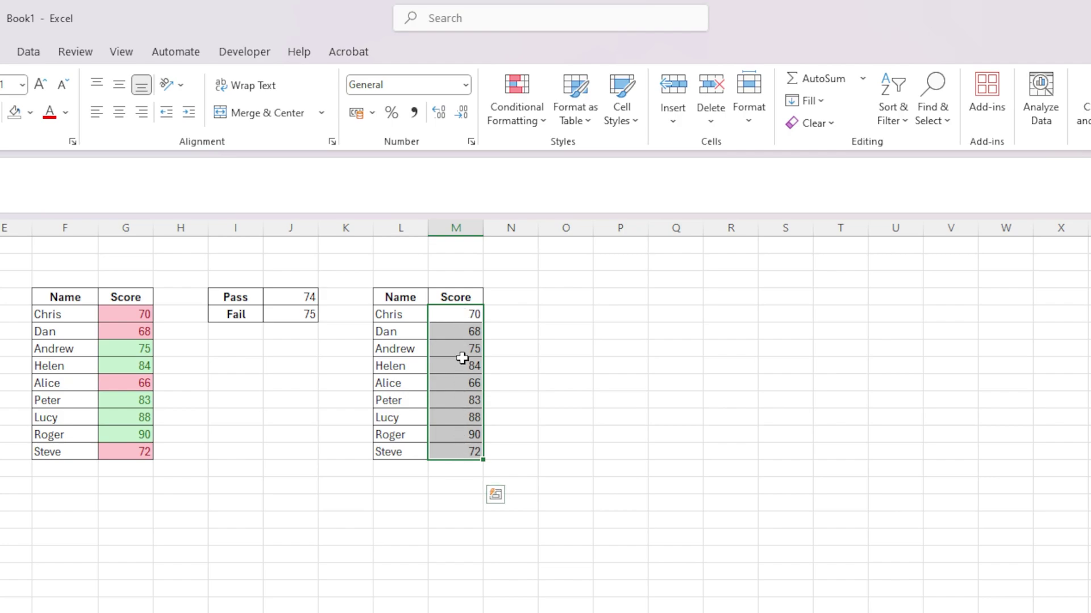
{"action": "left_click", "coordinate": [524, 120]}
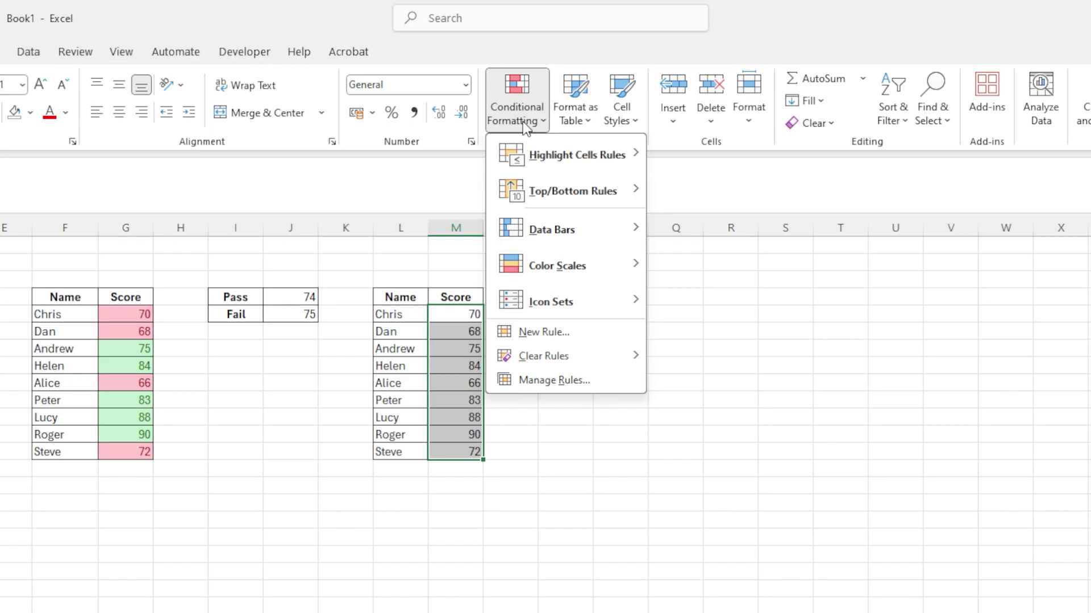
{"action": "mouse_move", "coordinate": [582, 155]}
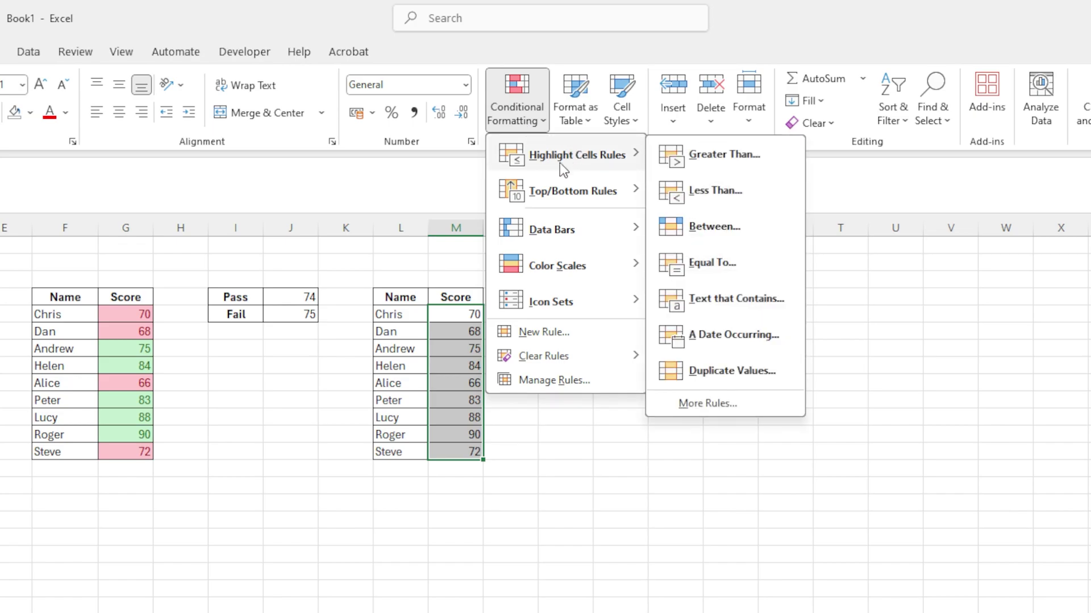
{"action": "mouse_move", "coordinate": [578, 234]}
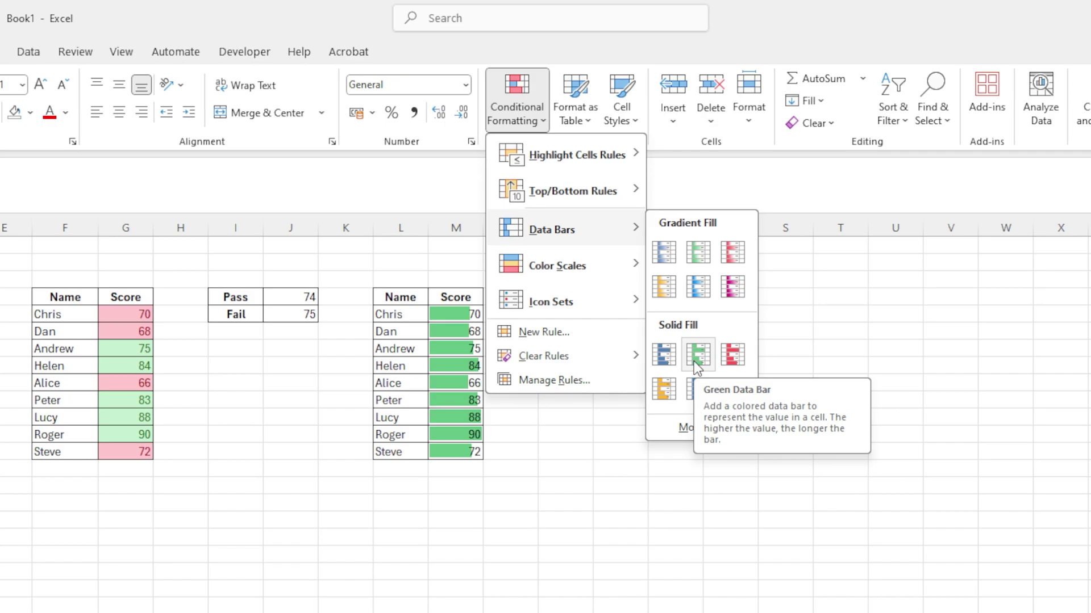
{"action": "mouse_move", "coordinate": [579, 277]}
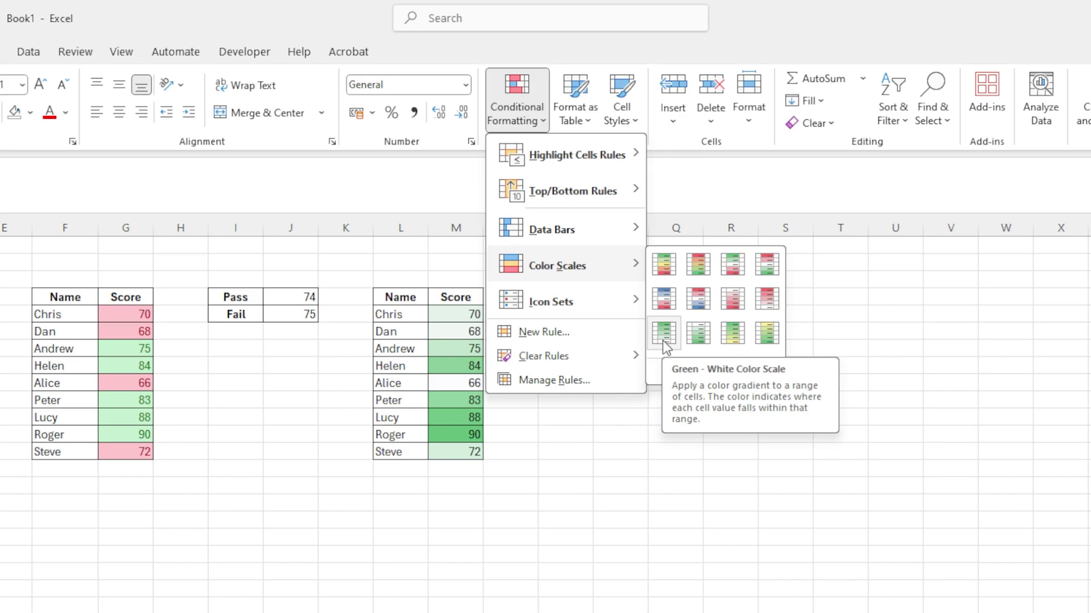
{"action": "mouse_move", "coordinate": [566, 301]}
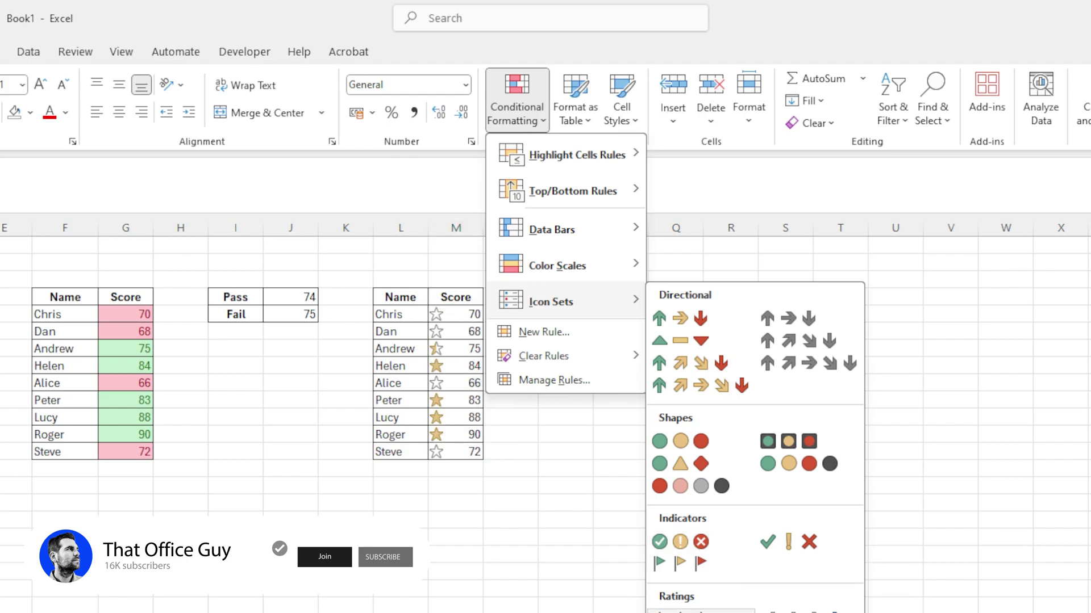
{"action": "left_click", "coordinate": [551, 447]}
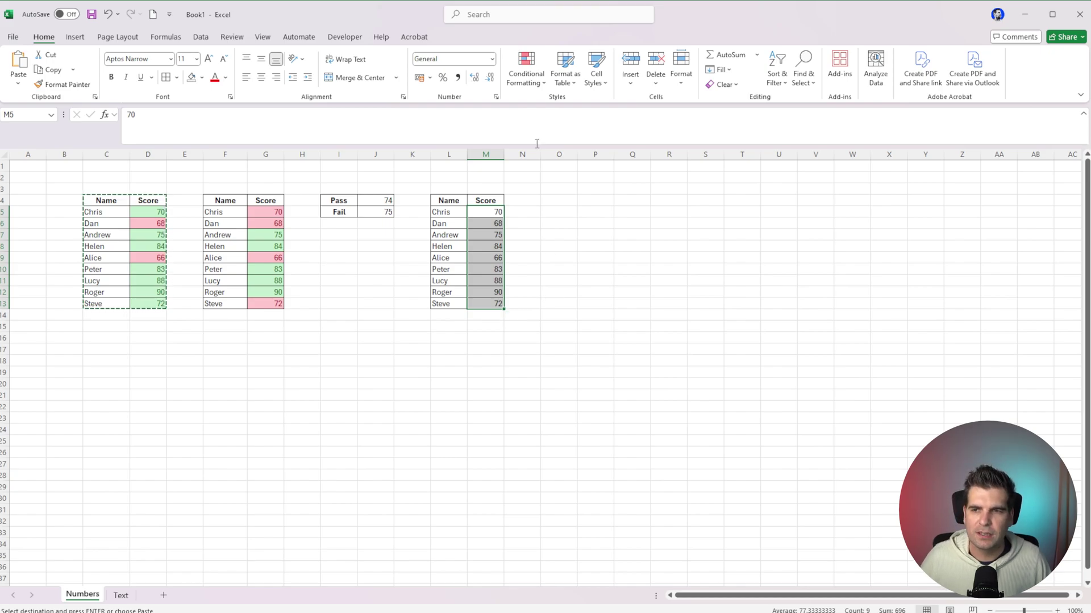
{"action": "left_click", "coordinate": [540, 83]}
{"action": "left_click", "coordinate": [552, 225]}
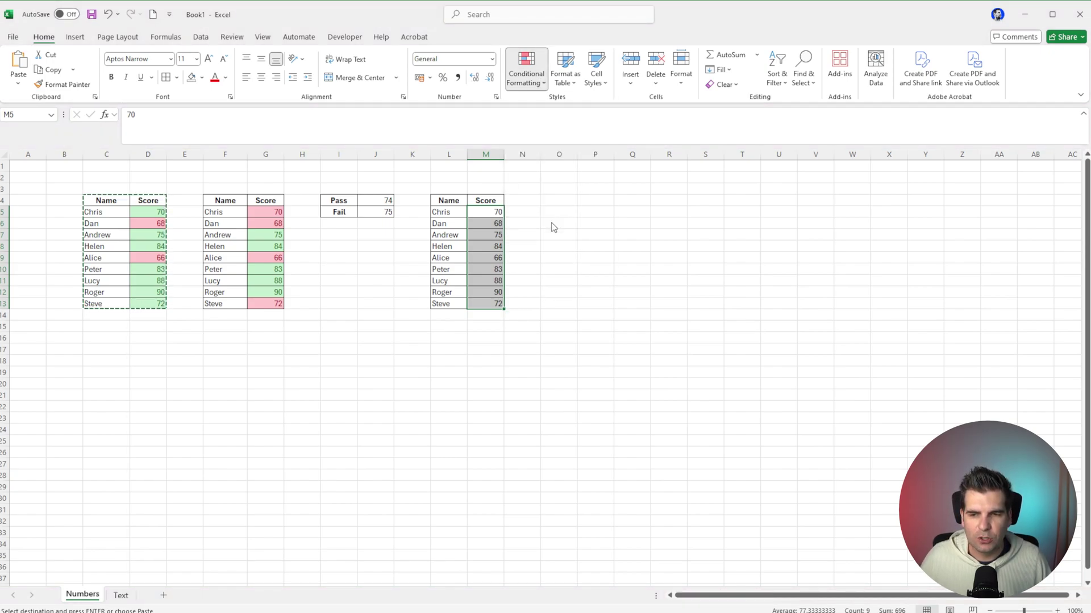
{"action": "left_click_drag", "start_coordinate": [333, 146], "coordinate": [670, 127]}
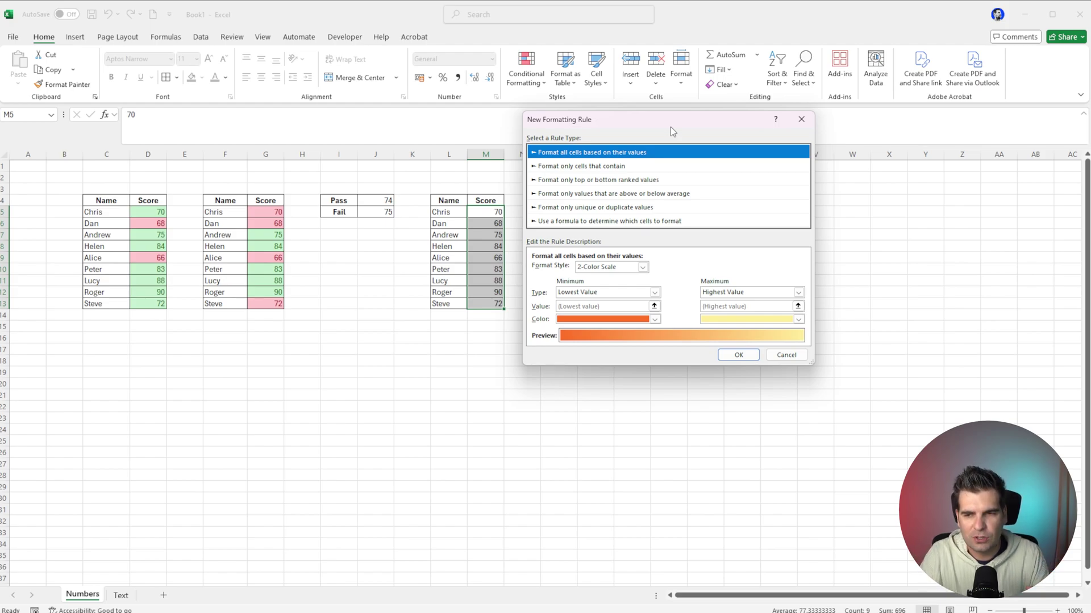
{"action": "left_click", "coordinate": [625, 221]}
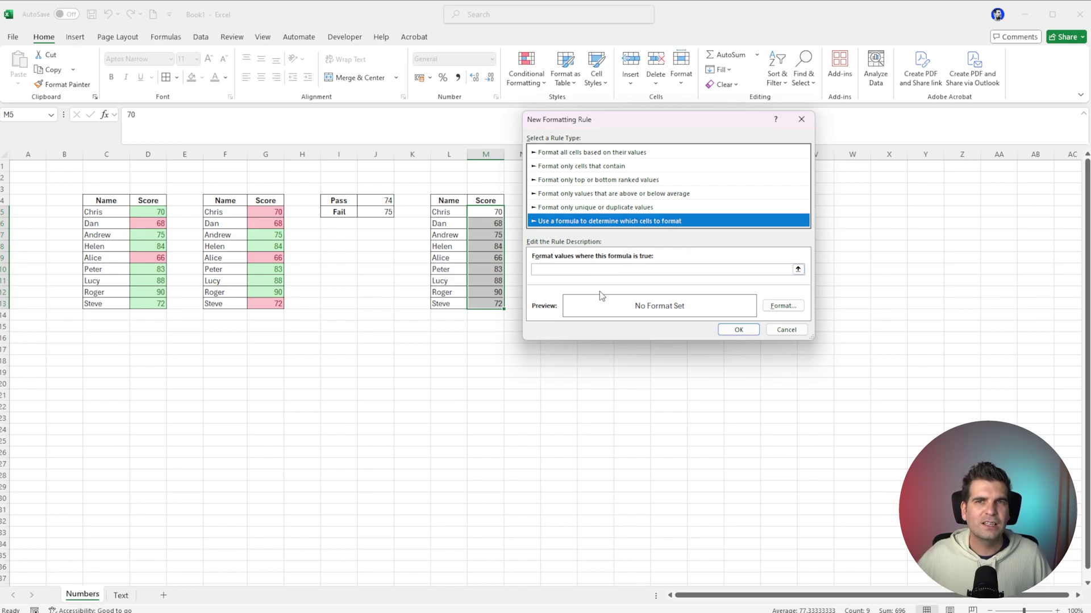
{"action": "left_click", "coordinate": [784, 331]}
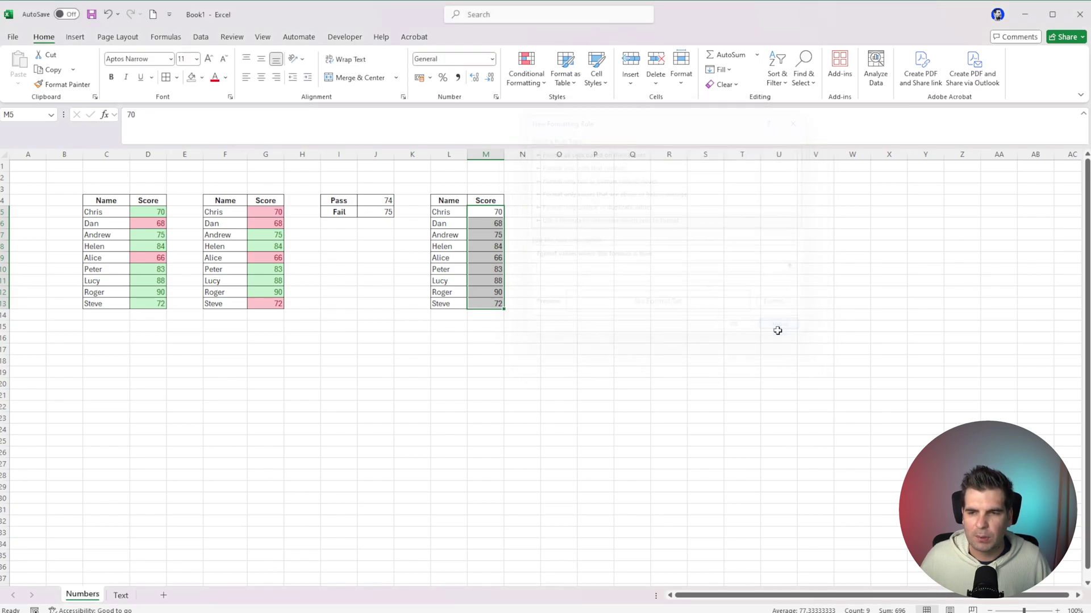
{"action": "left_click", "coordinate": [449, 380]}
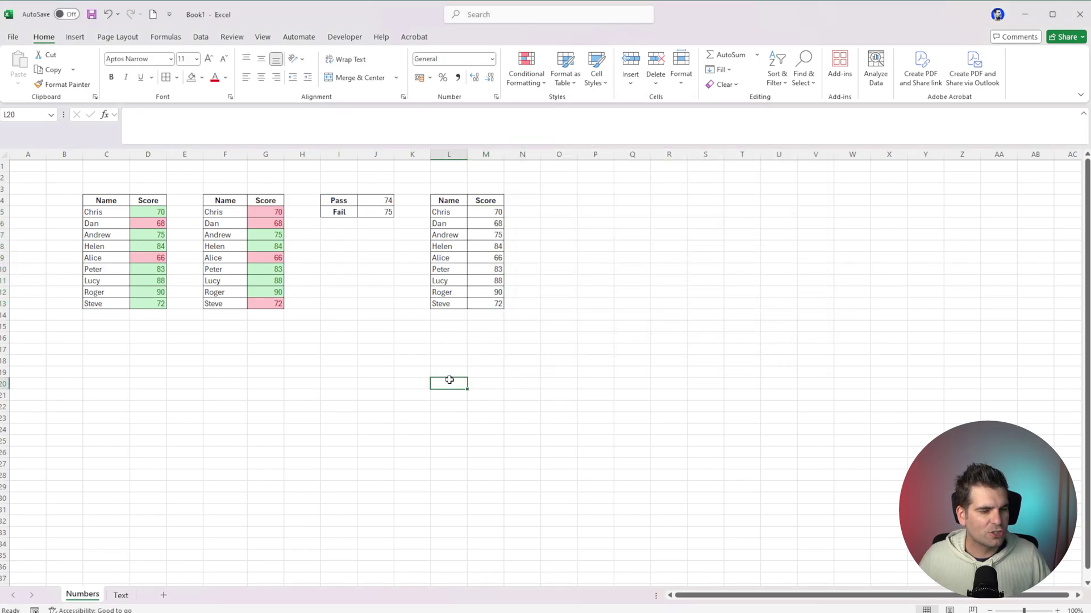